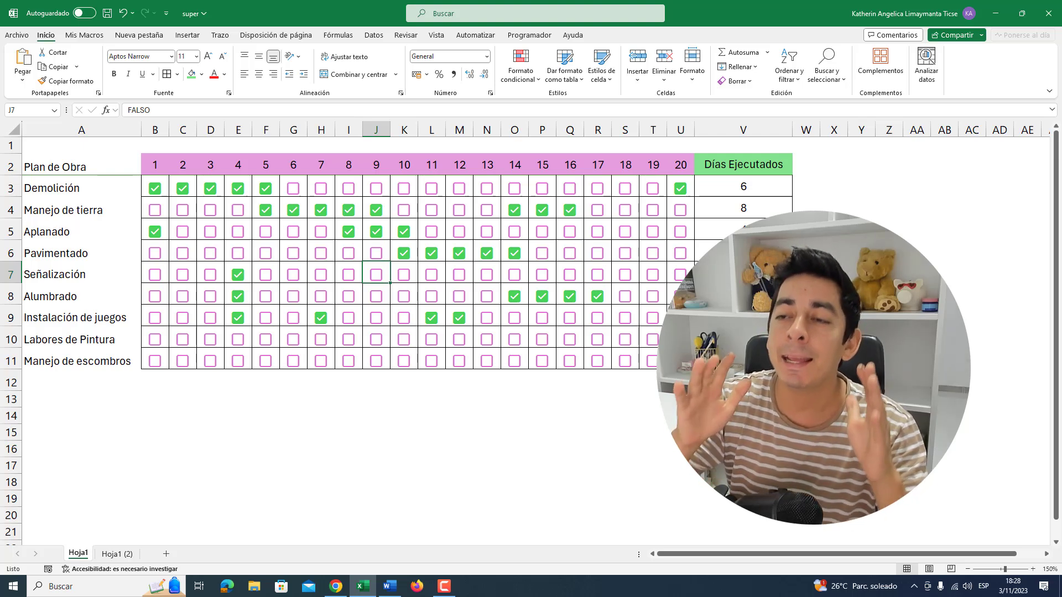
# Check the boxes for days 6 to 9 in the Demolición row of sheet Hoja1.
pyautogui.click(139, 35)
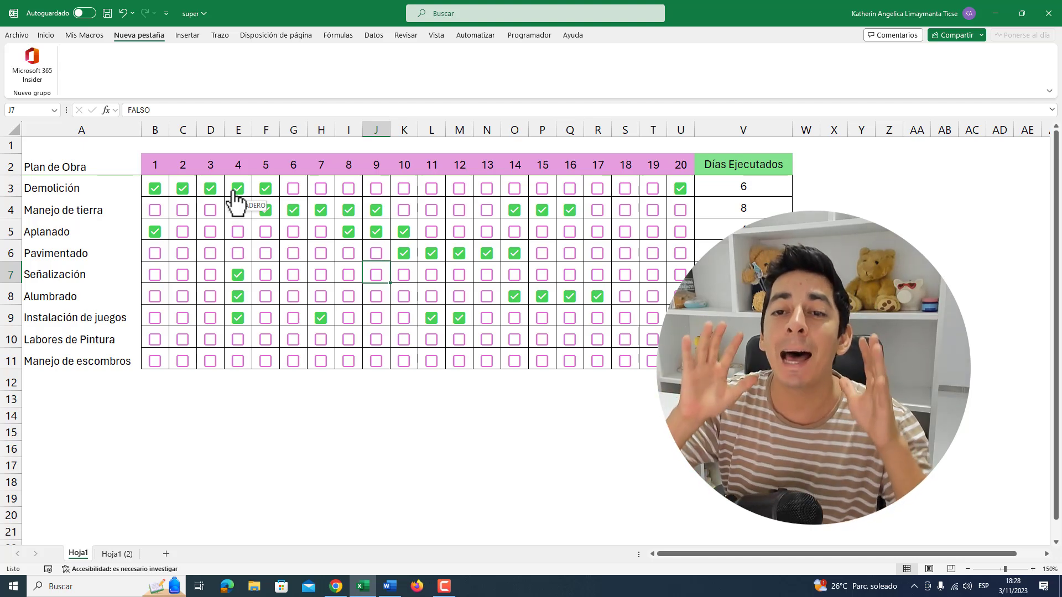
pyautogui.click(293, 188)
pyautogui.click(321, 188)
pyautogui.click(349, 188)
pyautogui.click(377, 188)
# Uncheck days 8, 6, 5 and 4 in the Demolición row.
pyautogui.click(348, 188)
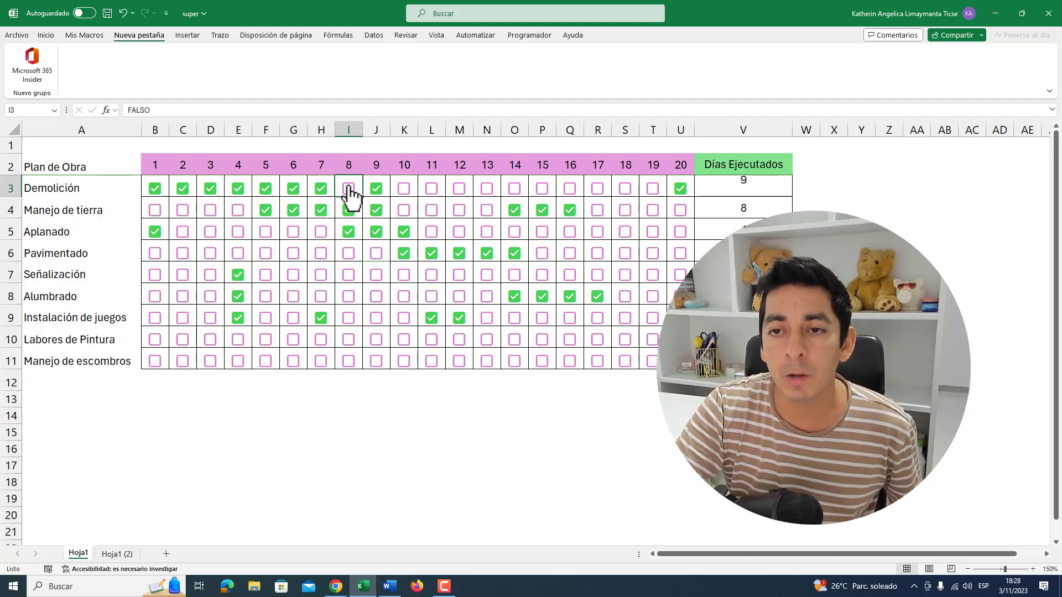
pyautogui.click(309, 189)
pyautogui.click(294, 188)
pyautogui.click(266, 188)
pyautogui.click(239, 188)
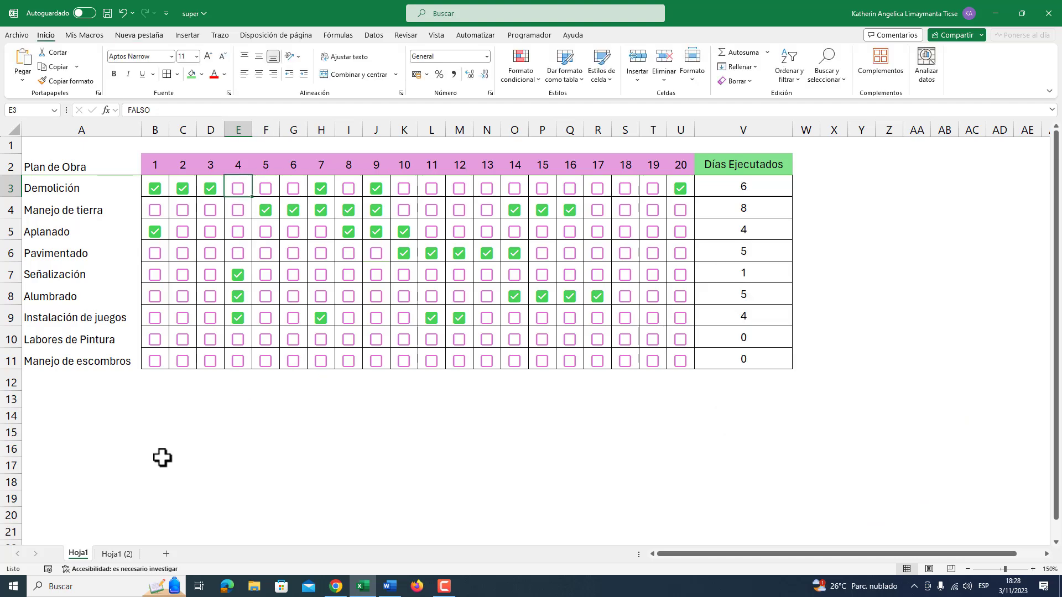
# On sheet Hoja1 (2), insert checkboxes in the whole schedule grid B3:U11.
pyautogui.click(111, 555)
pyautogui.click(256, 445)
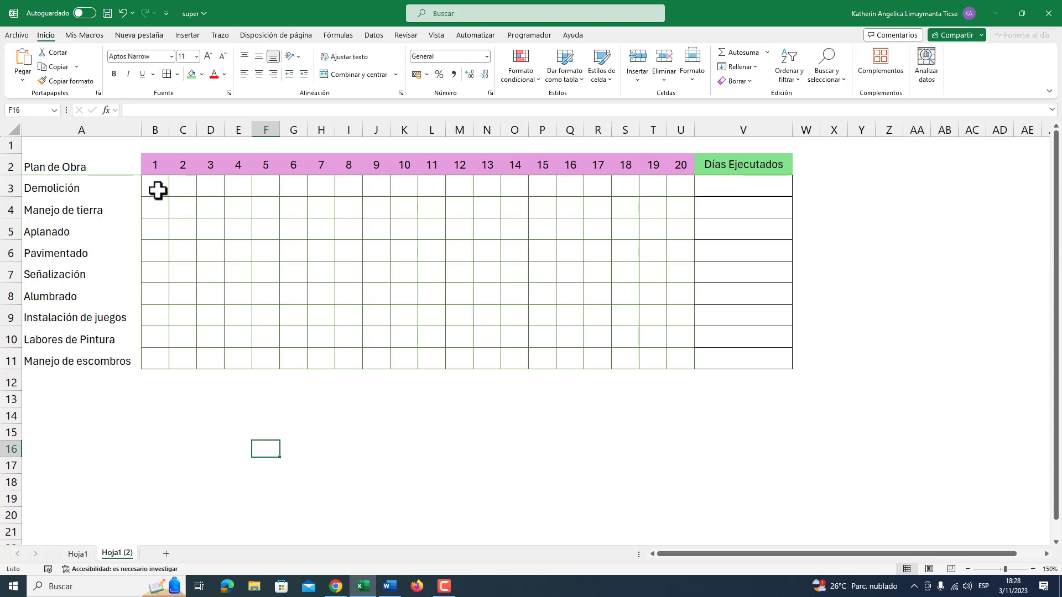
pyautogui.moveTo(147, 182); pyautogui.dragTo(680, 358)
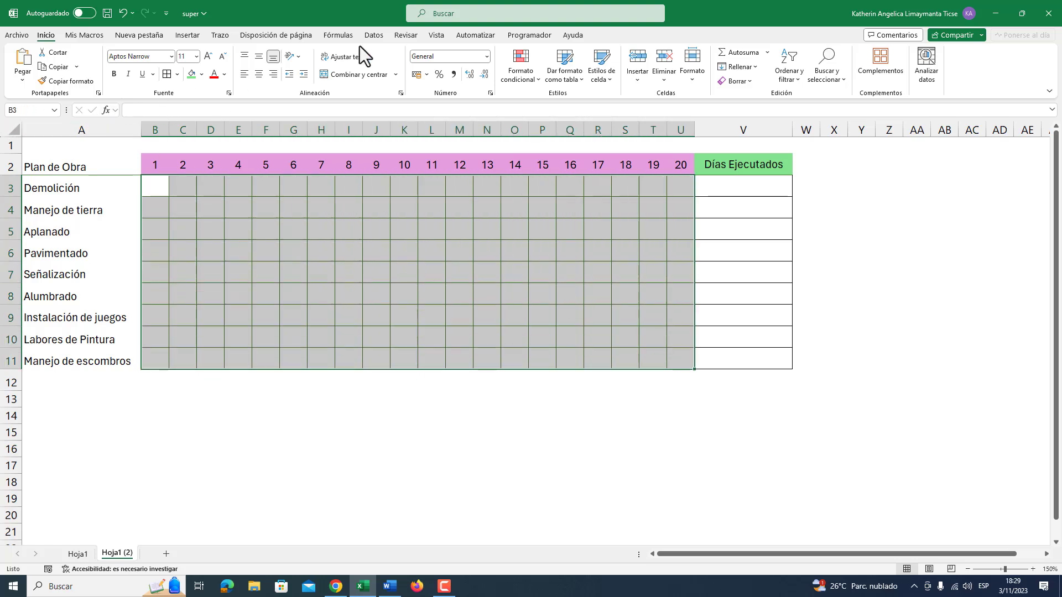
pyautogui.click(187, 36)
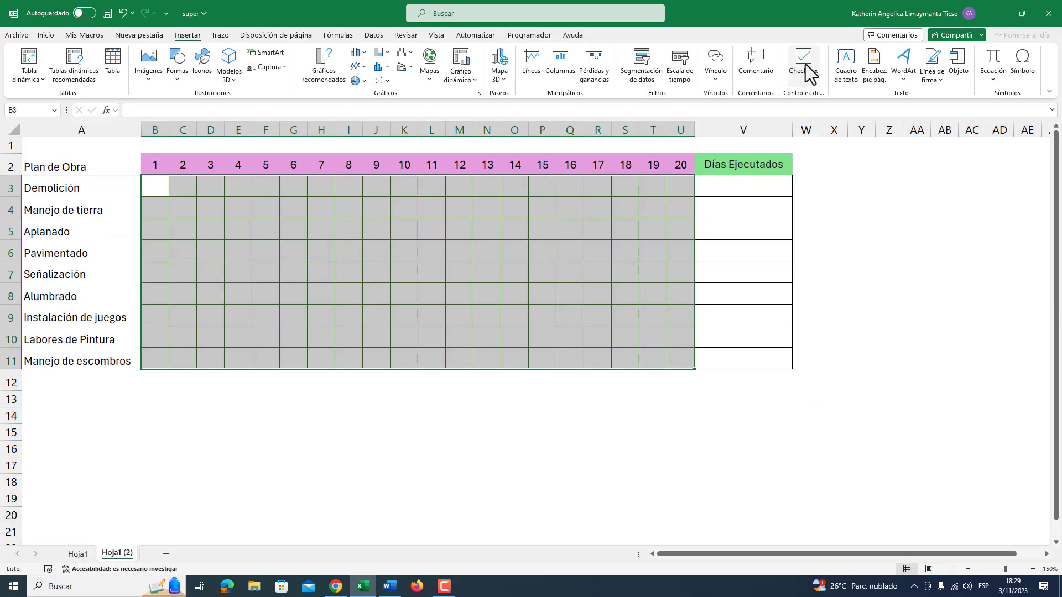
pyautogui.click(805, 64)
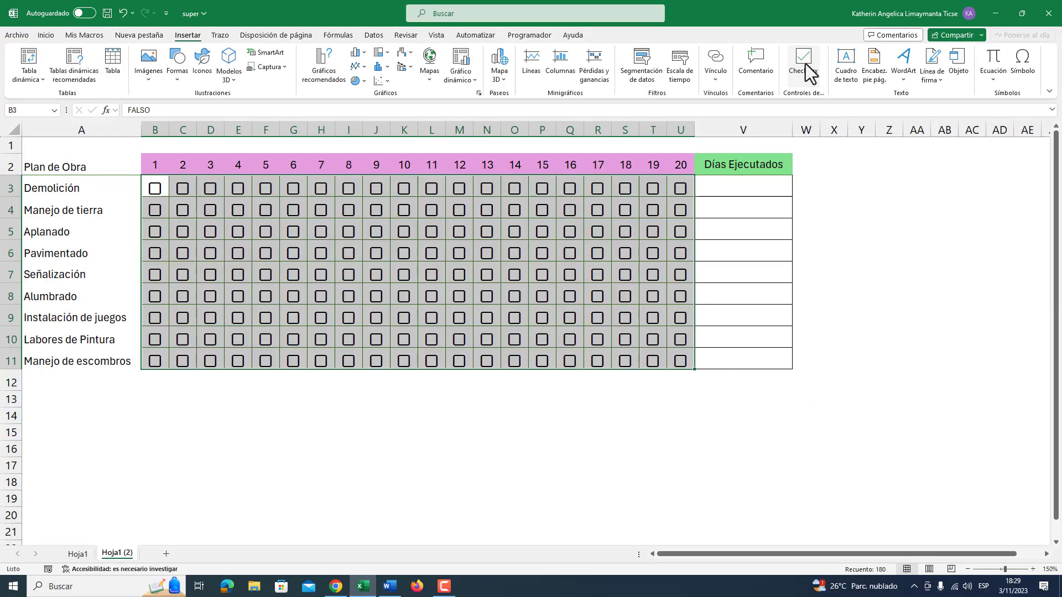
pyautogui.click(436, 394)
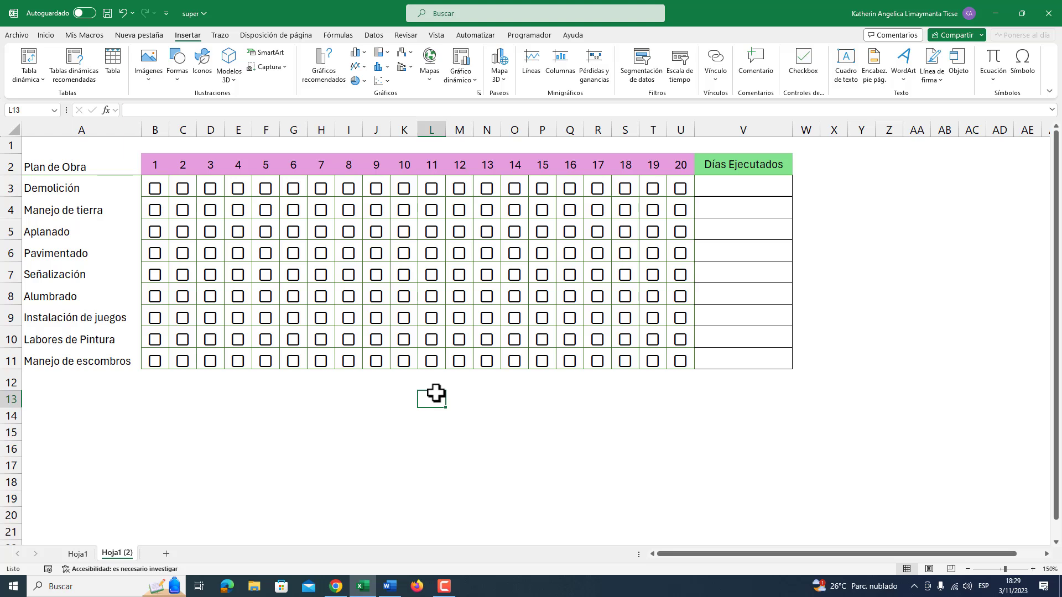
# Try out the Demolición checkboxes for days 7 and 8 by repeatedly checking and unchecking them.
pyautogui.click(349, 188)
pyautogui.click(320, 190)
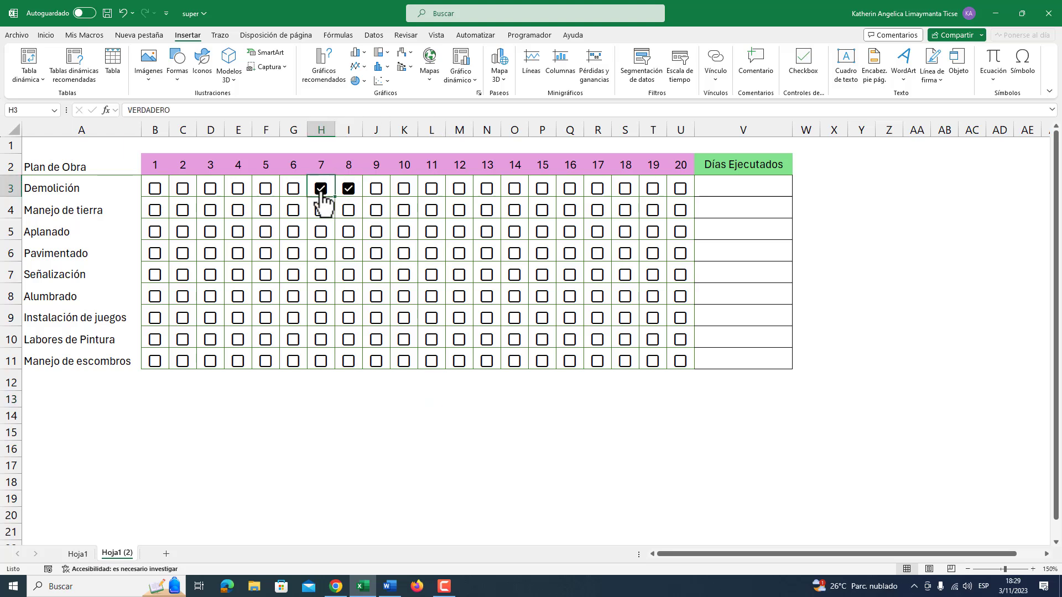
pyautogui.click(321, 190)
pyautogui.click(347, 189)
pyautogui.click(321, 190)
pyautogui.click(348, 190)
pyautogui.click(321, 190)
pyautogui.click(347, 191)
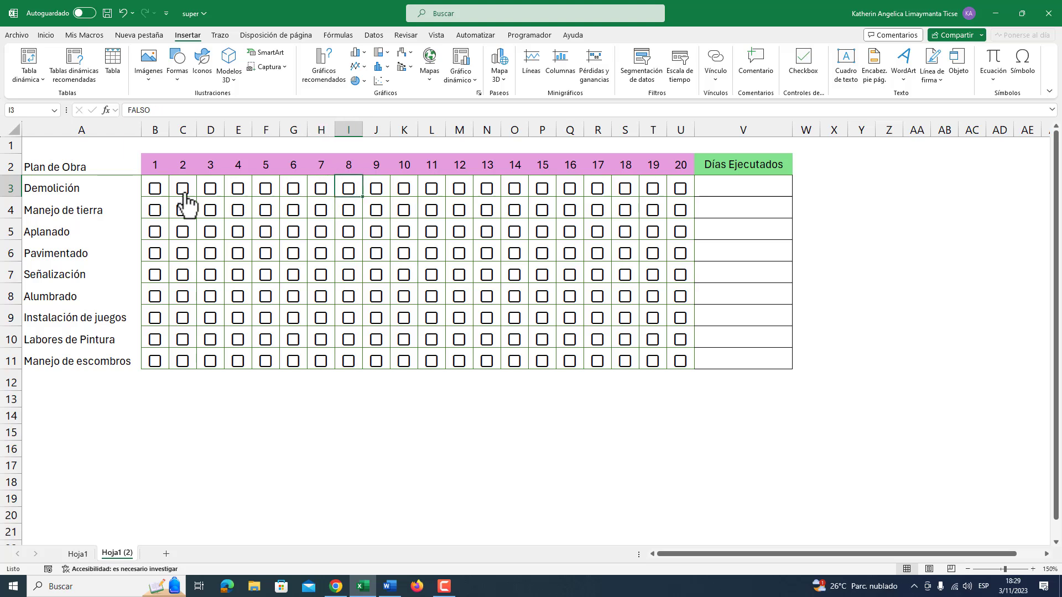
# Create a new conditional formatting rule for B3:U11 that uses a formula to determine which cells to format.
pyautogui.moveTo(153, 182); pyautogui.dragTo(682, 362)
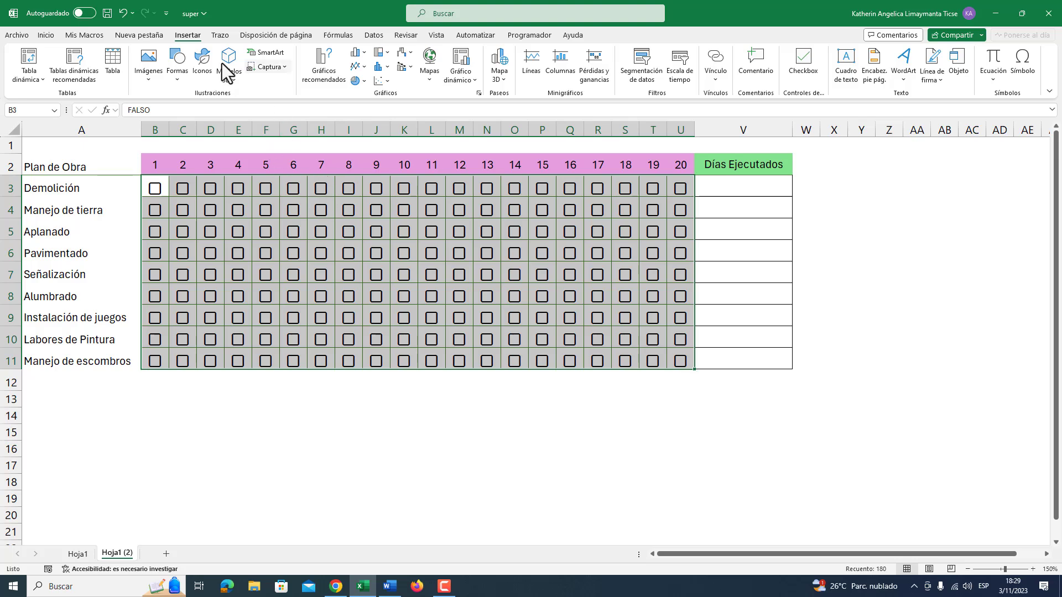
pyautogui.click(47, 37)
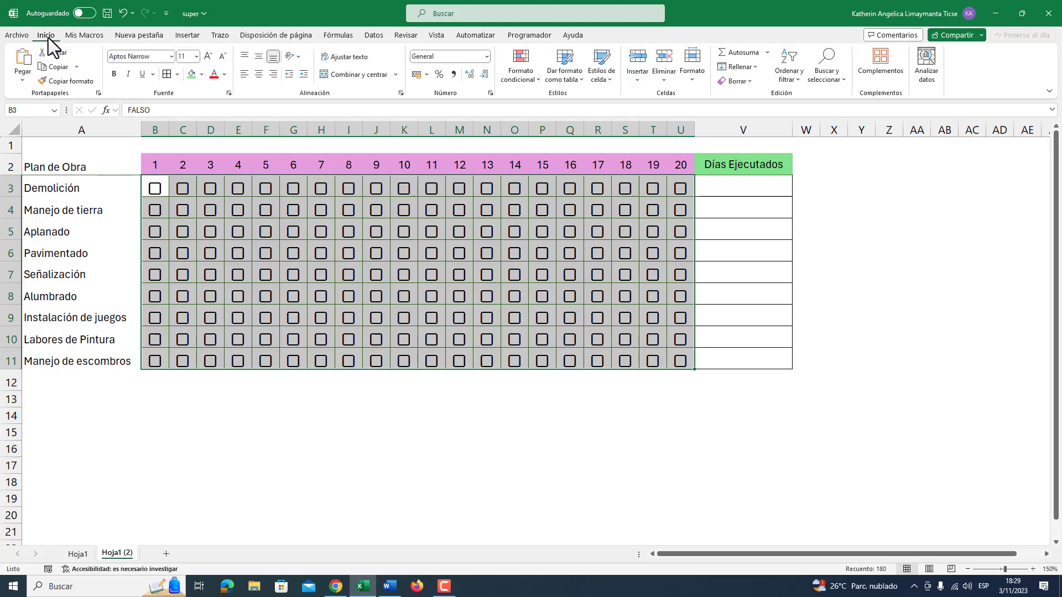
pyautogui.click(520, 78)
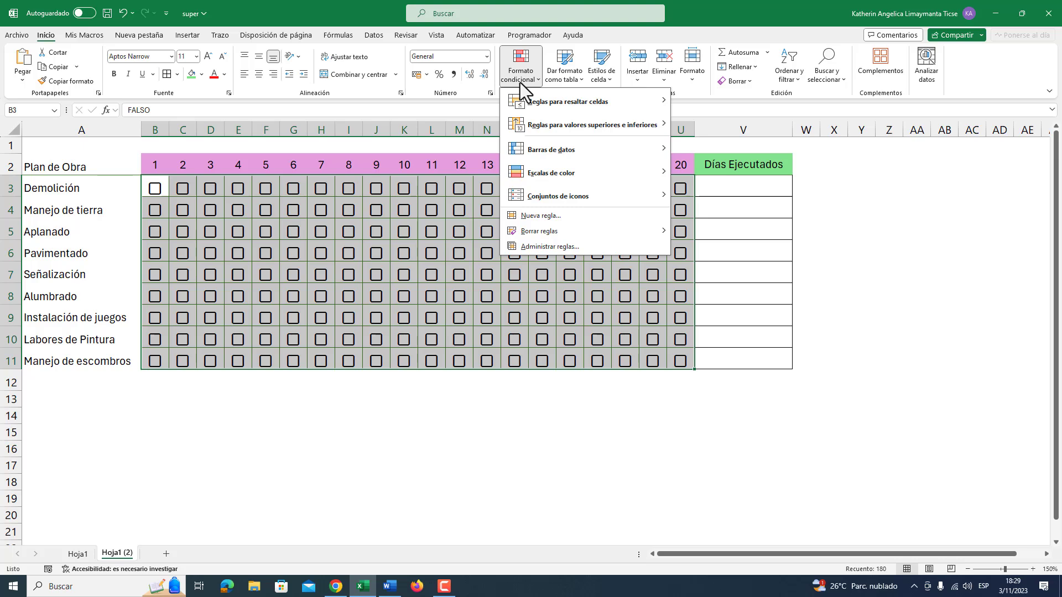
pyautogui.click(555, 218)
pyautogui.moveTo(413, 121); pyautogui.dragTo(502, 142)
pyautogui.click(381, 208)
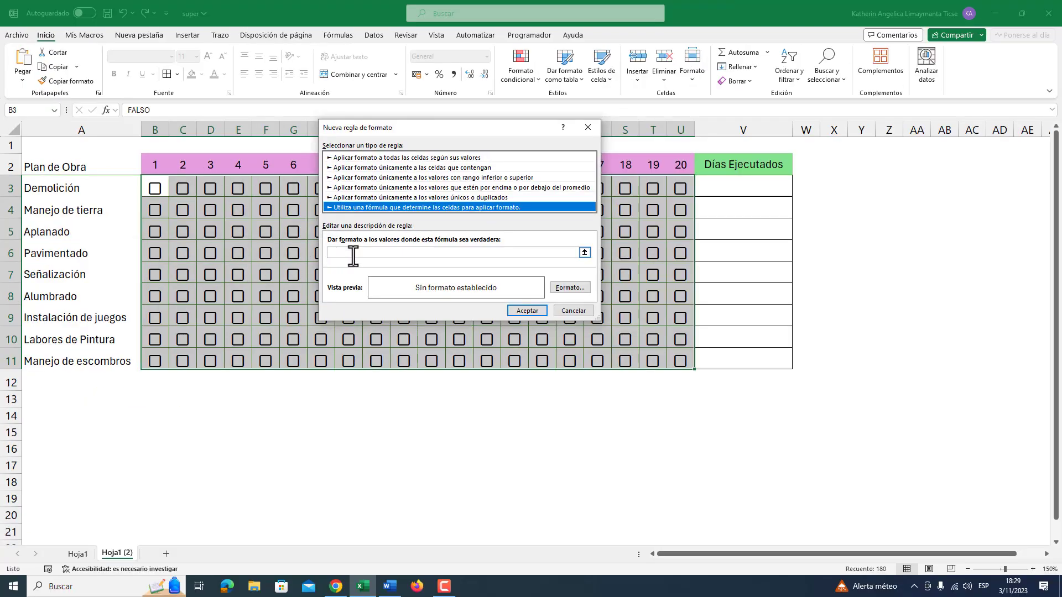
# Enter the rule formula =B3=VERDADERO, with the reference to B3 made fully relative.
pyautogui.click(353, 253)
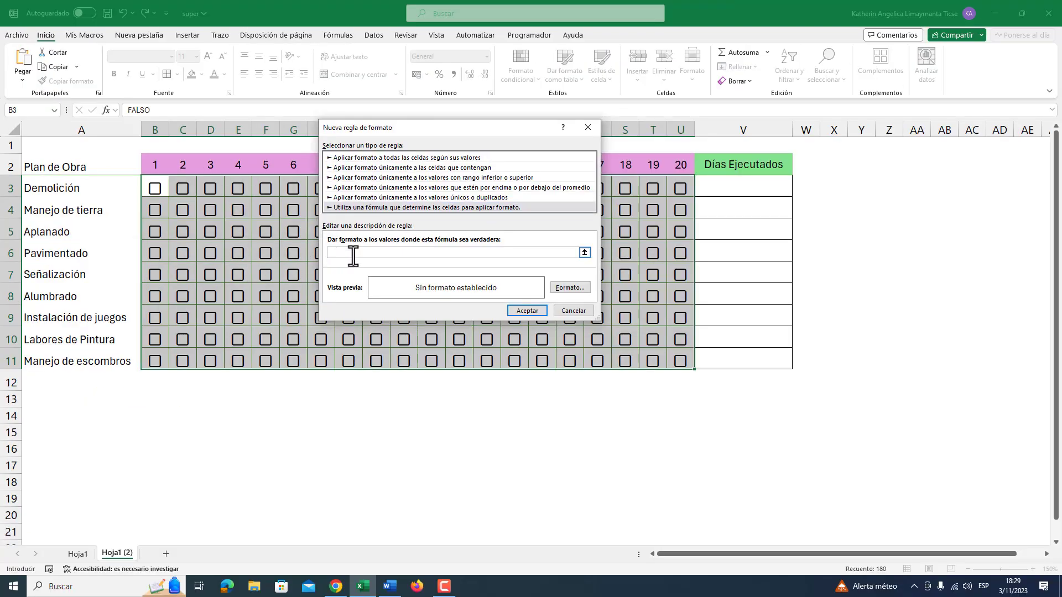
pyautogui.press('super+plus')
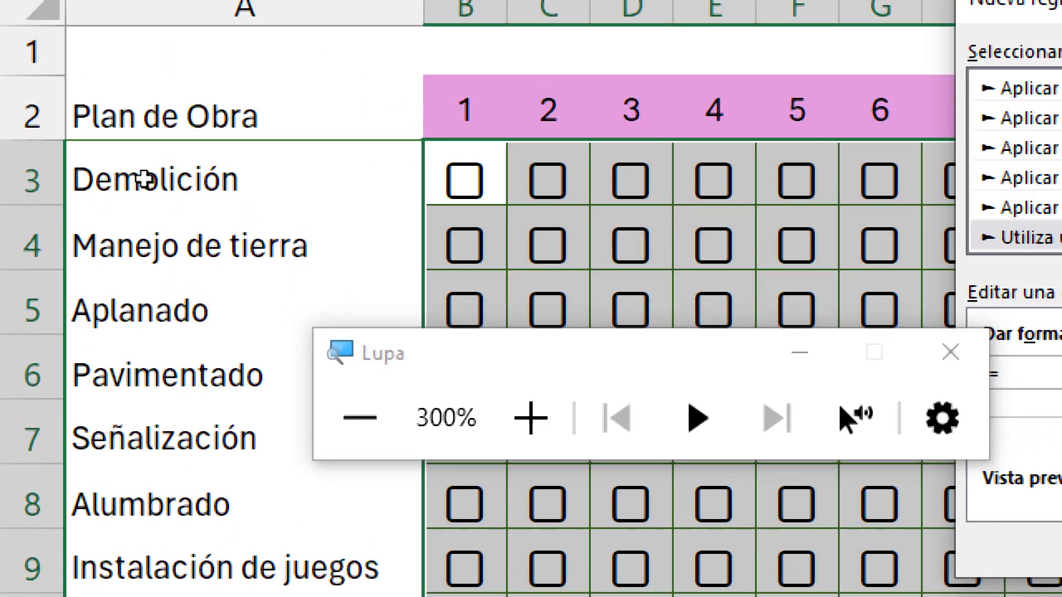
pyautogui.click(144, 180)
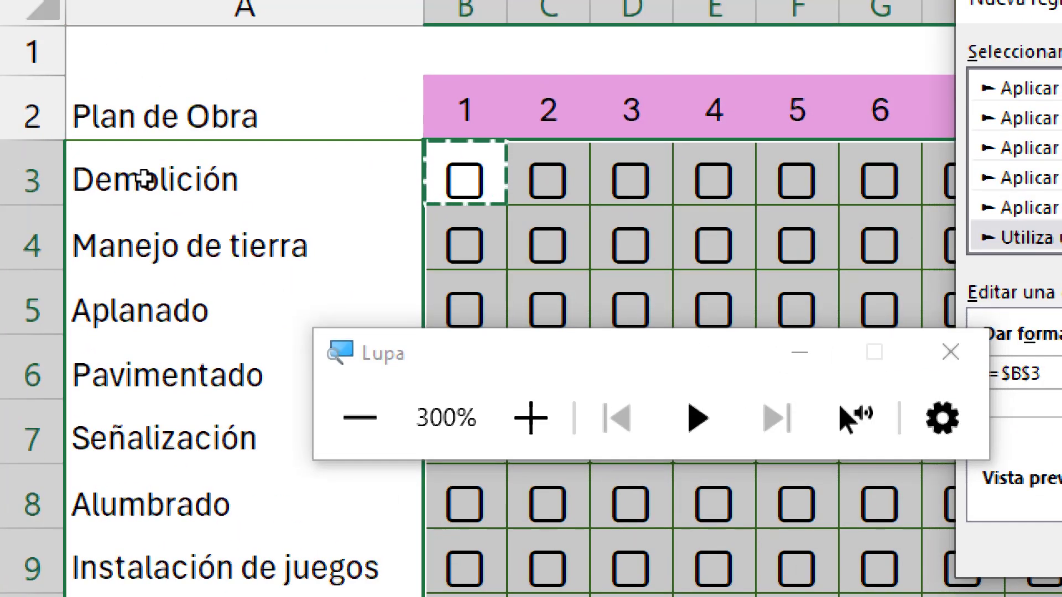
pyautogui.press('super+Escape')
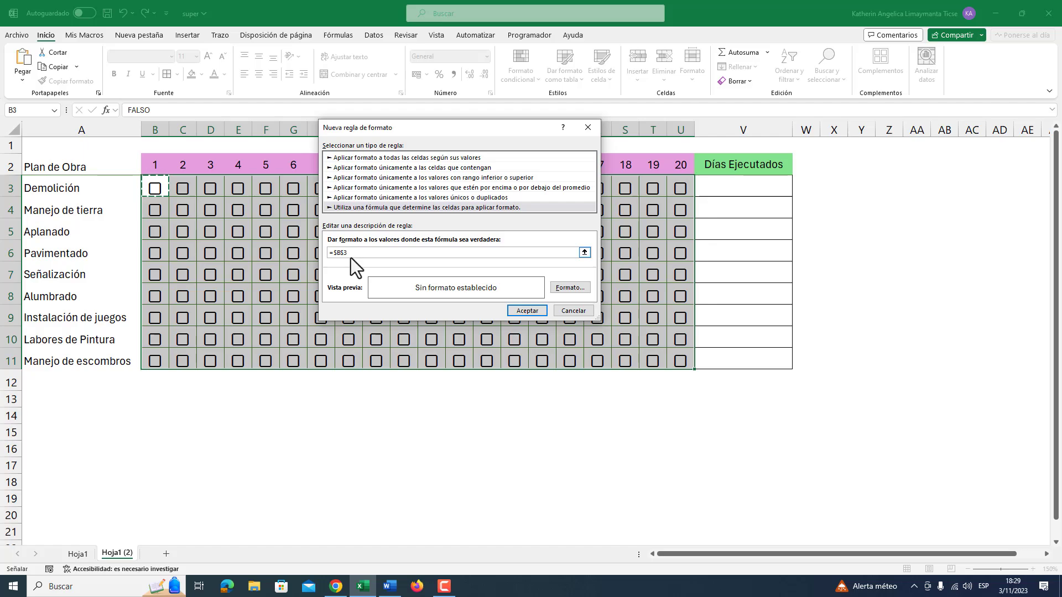
pyautogui.press('super+plus')
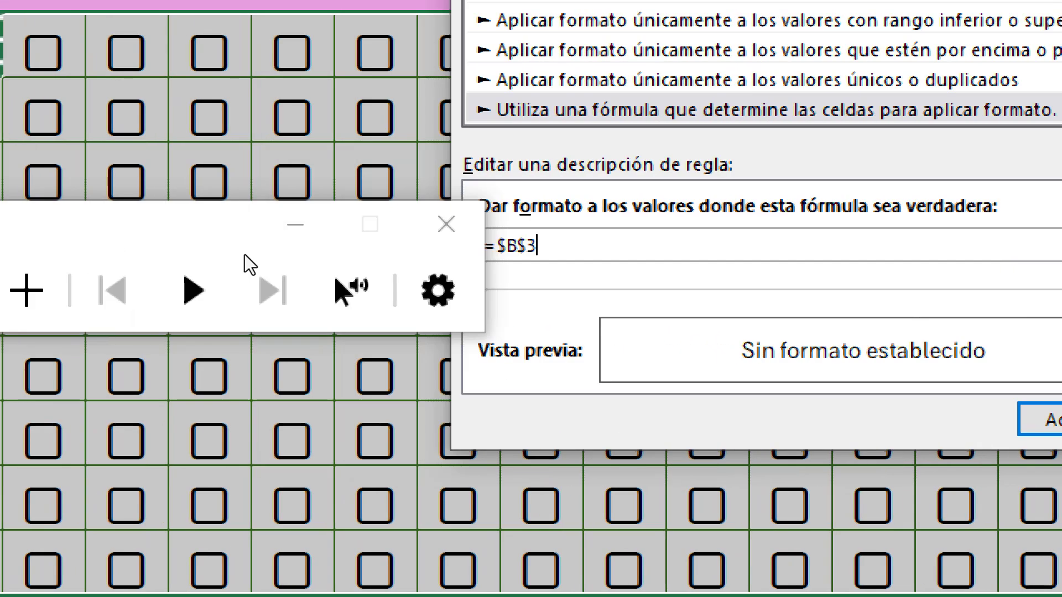
pyautogui.moveTo(237, 244); pyautogui.dragTo(195, 238)
pyautogui.click(337, 251)
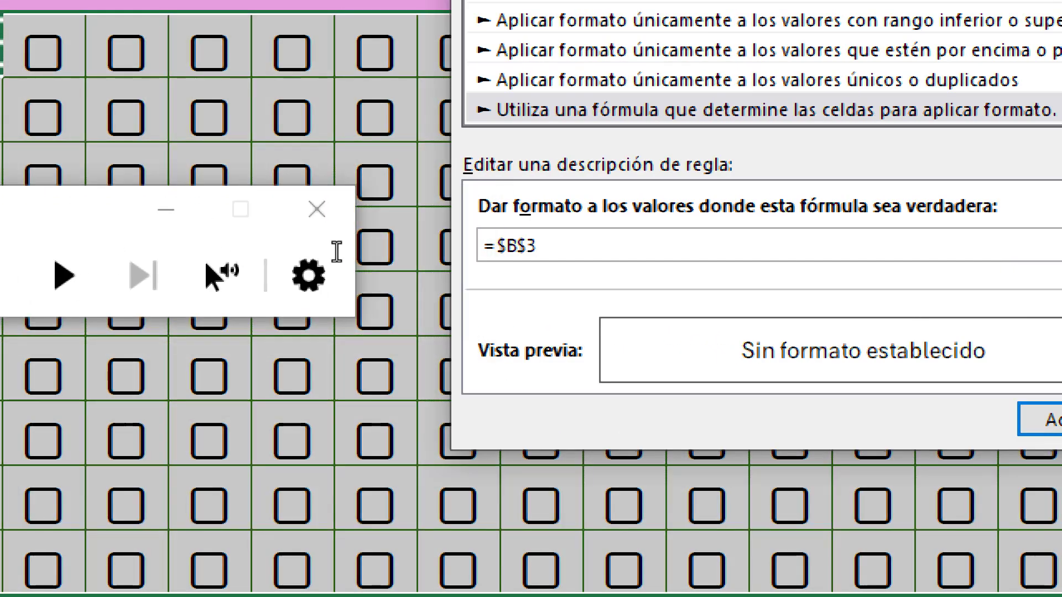
pyautogui.press('BackSpace')
pyautogui.press('Right')
pyautogui.press('Delete')
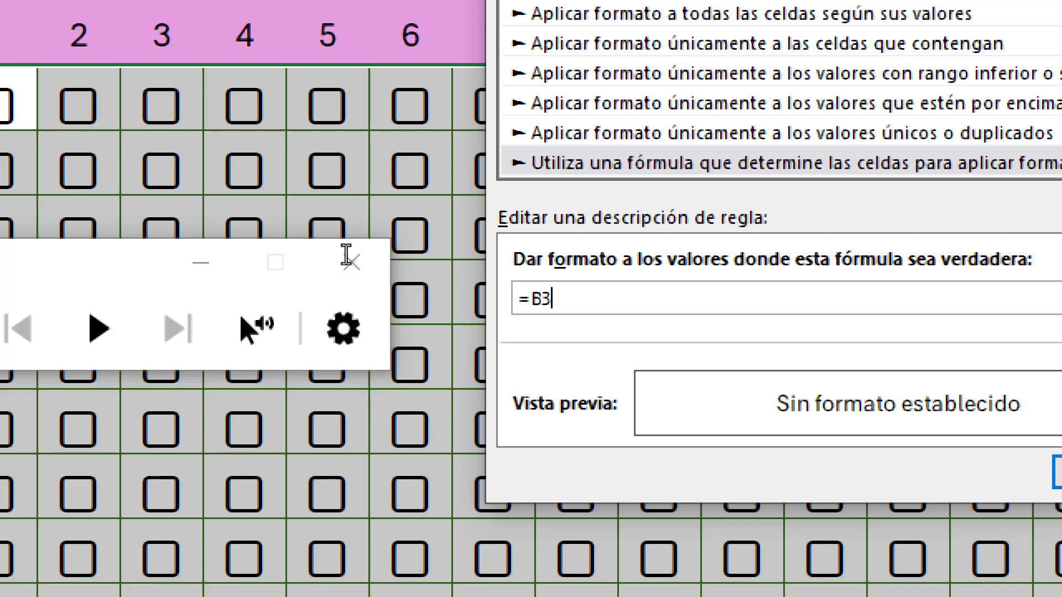
pyautogui.write('=VERDADERO')
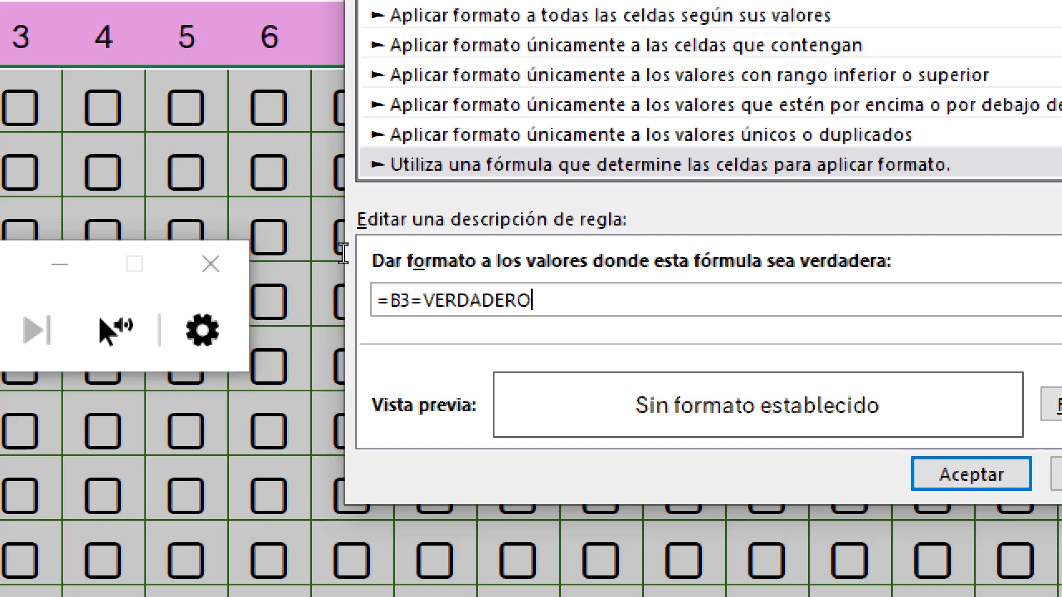
# Try removing =VERDADERO from the rule formula and undo the deletion.
pyautogui.moveTo(338, 253)
pyautogui.mouseDown()
pyautogui.moveTo(390, 251)
pyautogui.moveTo(341, 253)
pyautogui.mouseUp()
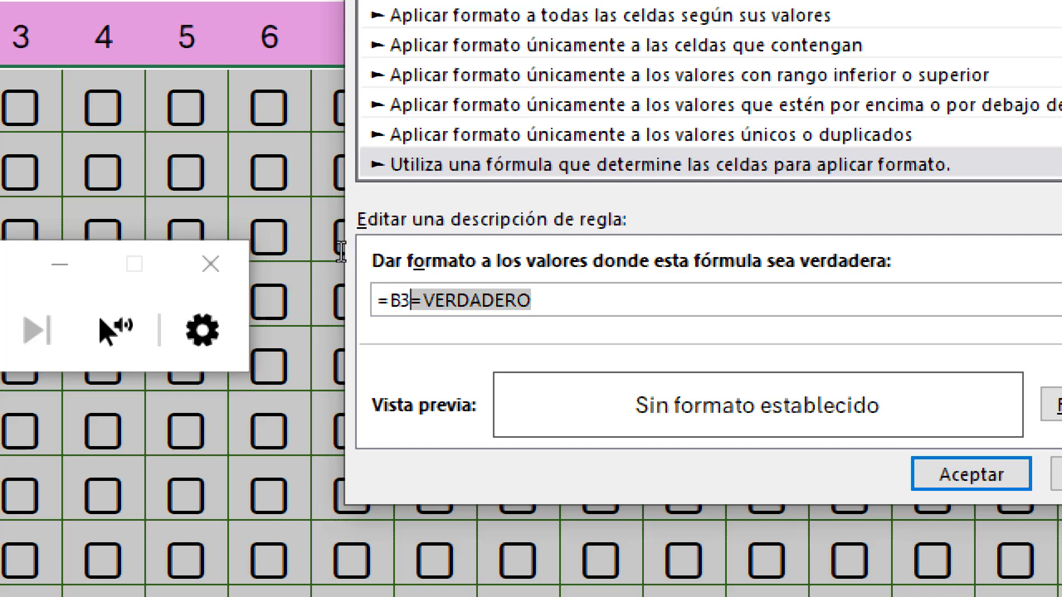
pyautogui.press('BackSpace')
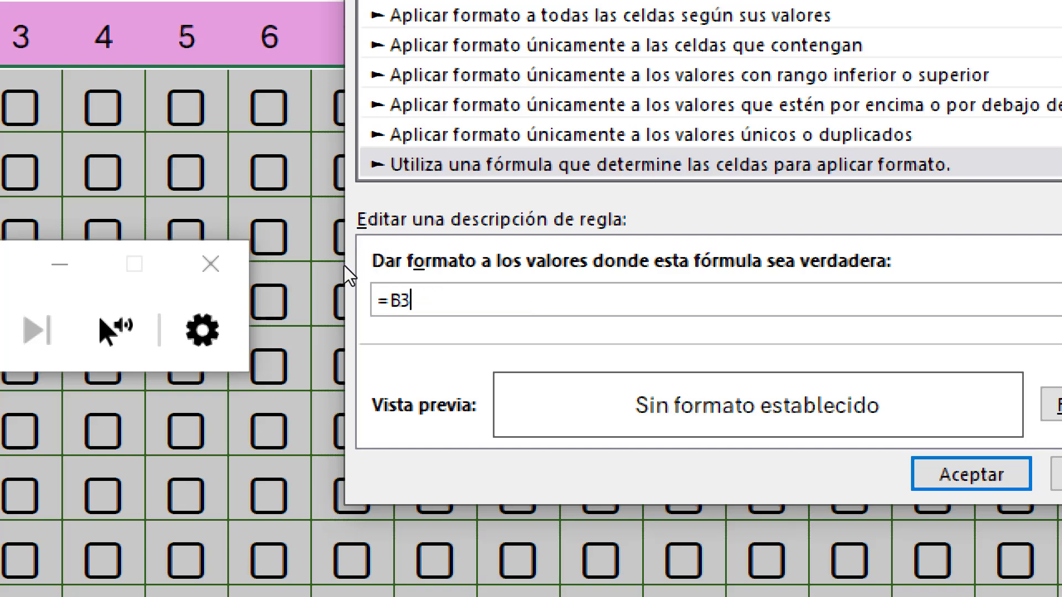
pyautogui.hotkey('ctrl', 'z')
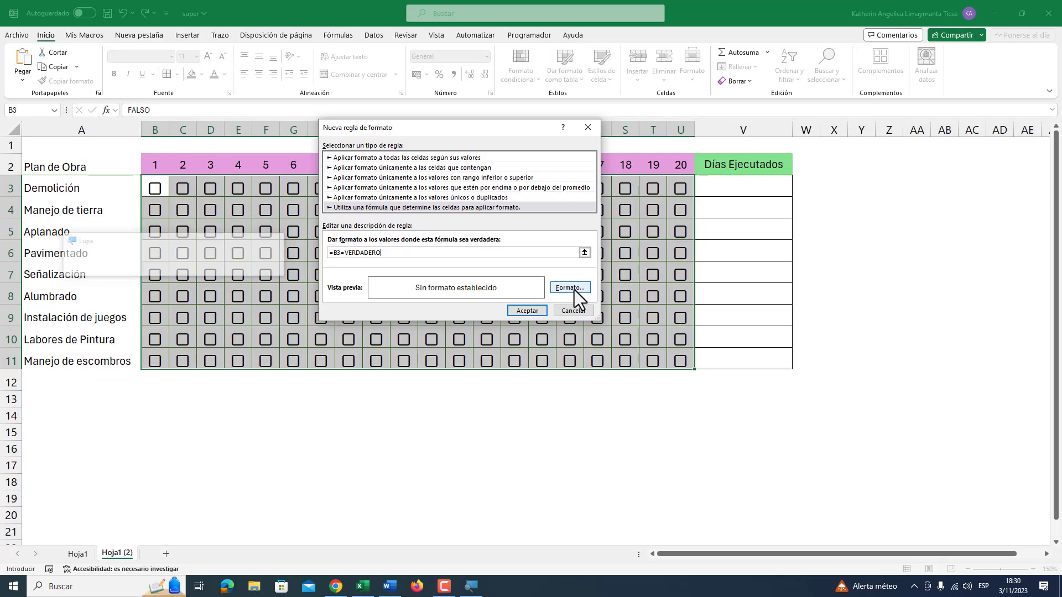
# Set the rule's font color to Ciruela, Énfasis 5, Claro 40% and apply the rule.
pyautogui.click(574, 290)
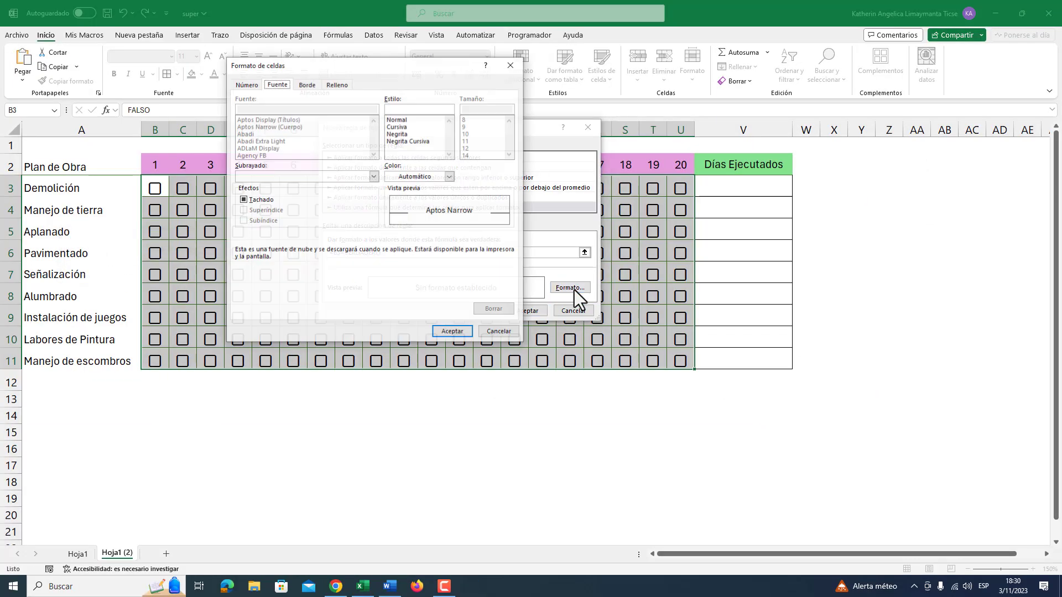
pyautogui.moveTo(356, 72); pyautogui.dragTo(393, 88)
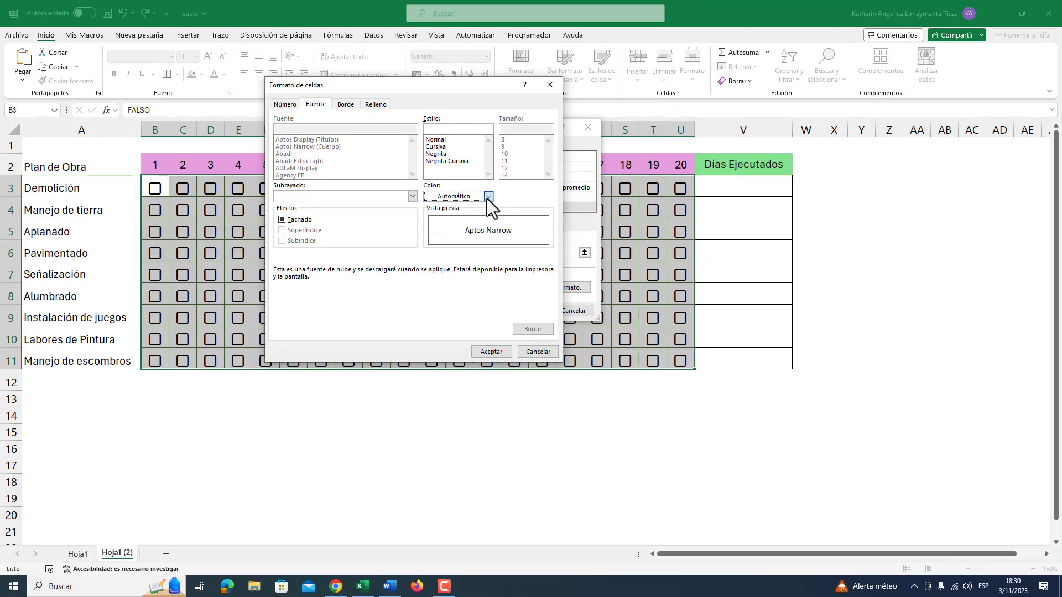
pyautogui.click(488, 197)
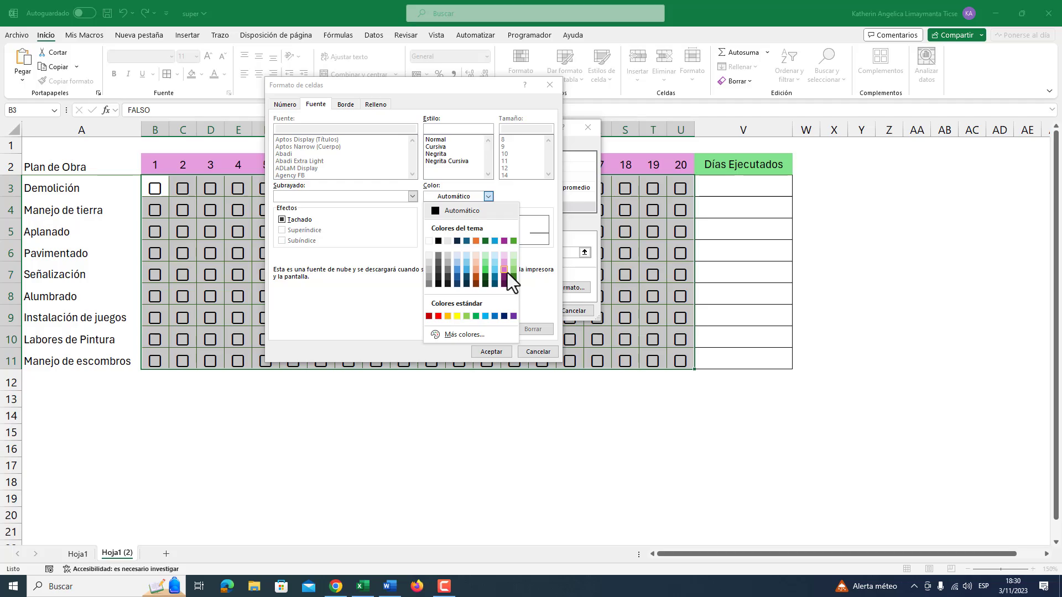
pyautogui.press('super+plus')
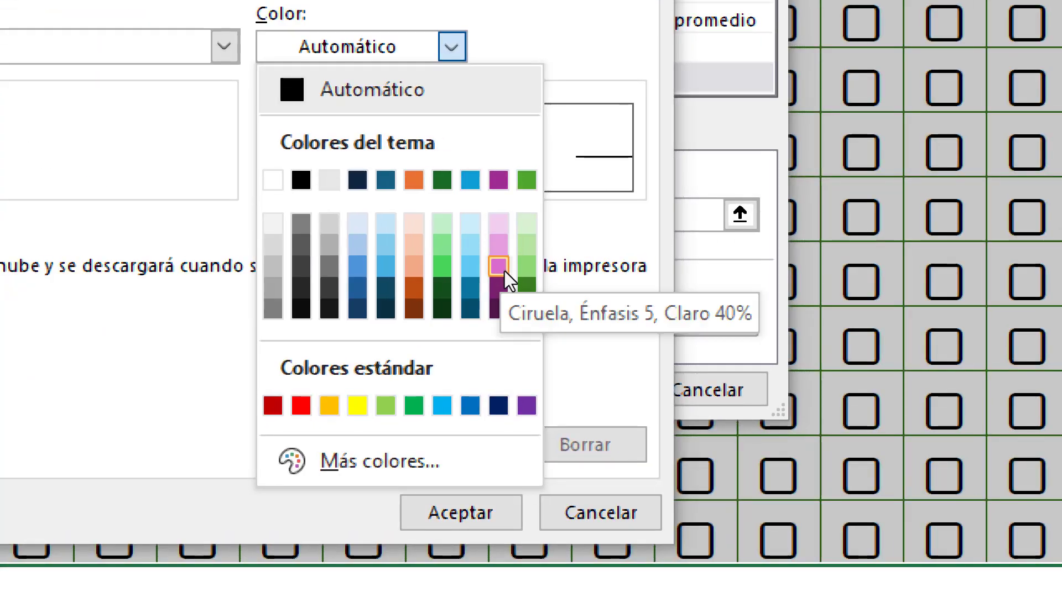
pyautogui.click(504, 270)
pyautogui.press('super+Escape')
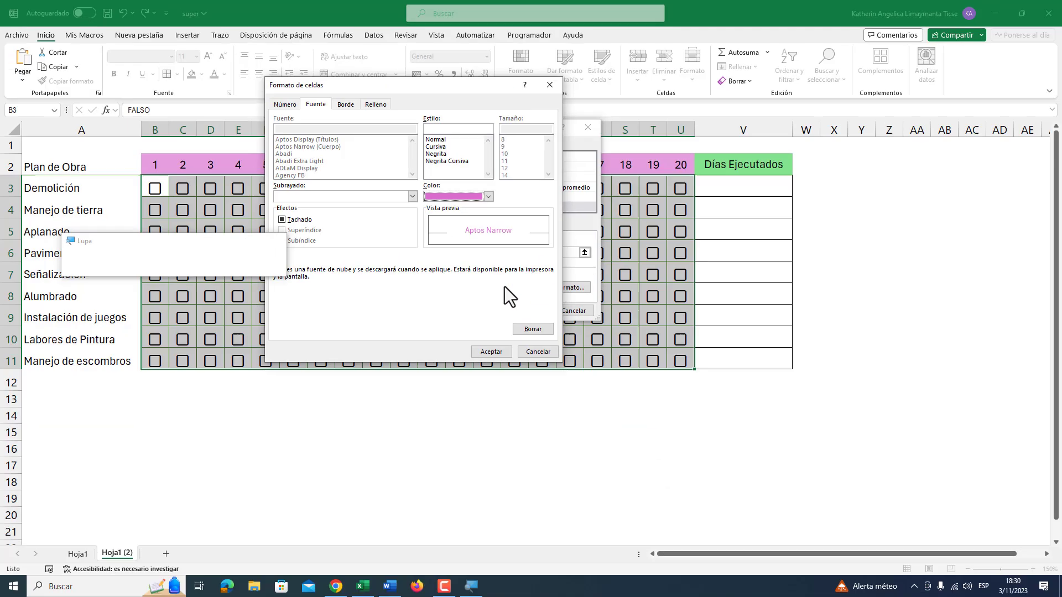
pyautogui.click(461, 513)
pyautogui.click(527, 310)
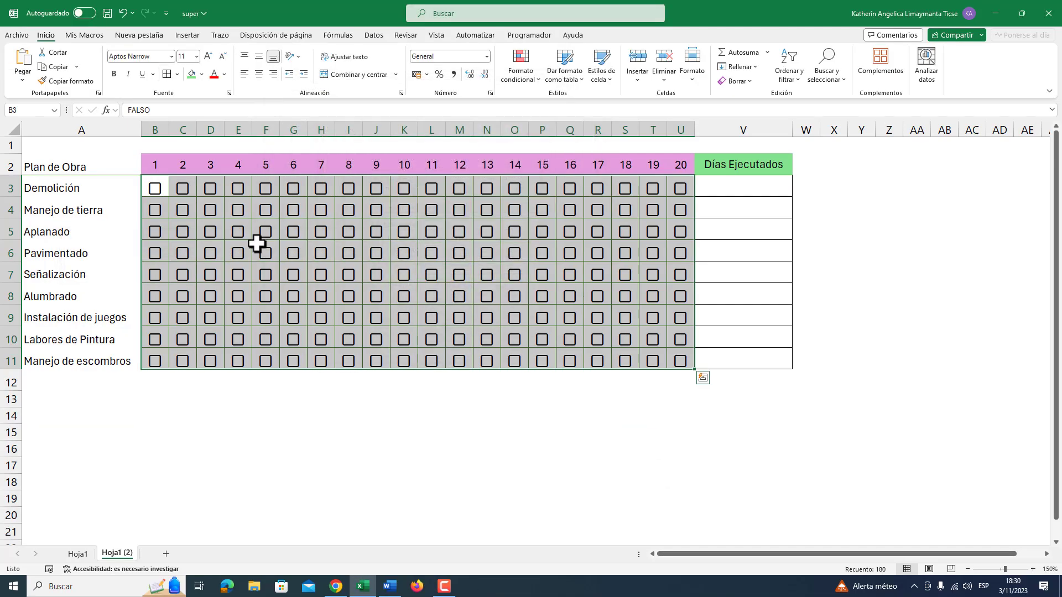
# Test the rule by checking days 3, 4 and 6 to 9 in the Demolición row.
pyautogui.click(210, 189)
pyautogui.click(242, 197)
pyautogui.click(295, 193)
pyautogui.click(322, 193)
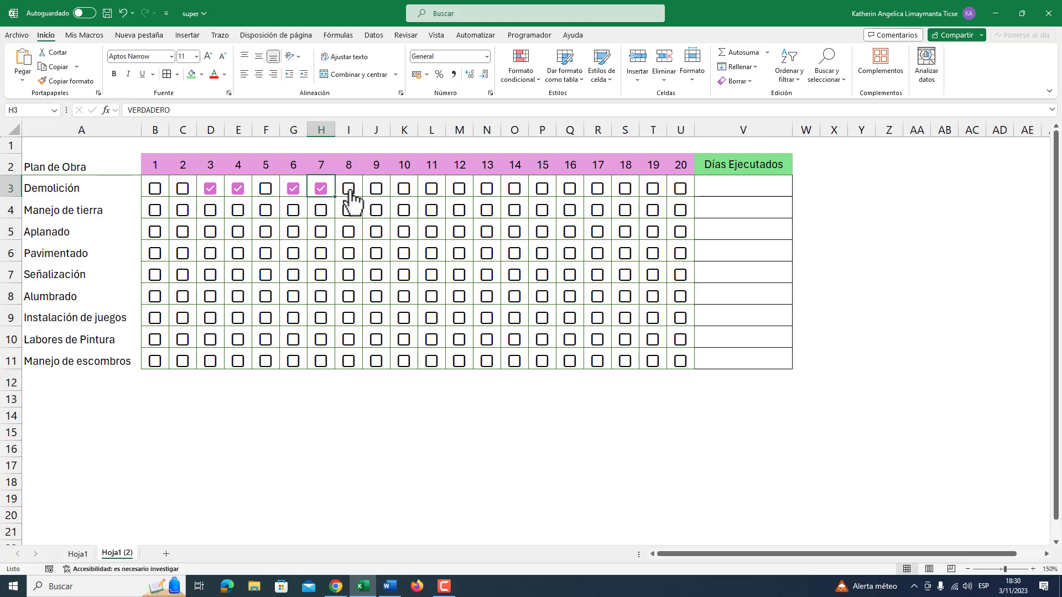
pyautogui.click(350, 193)
pyautogui.click(376, 193)
# Uncheck days 3, 4 and 6 to 9 in the Demolición row.
pyautogui.click(211, 193)
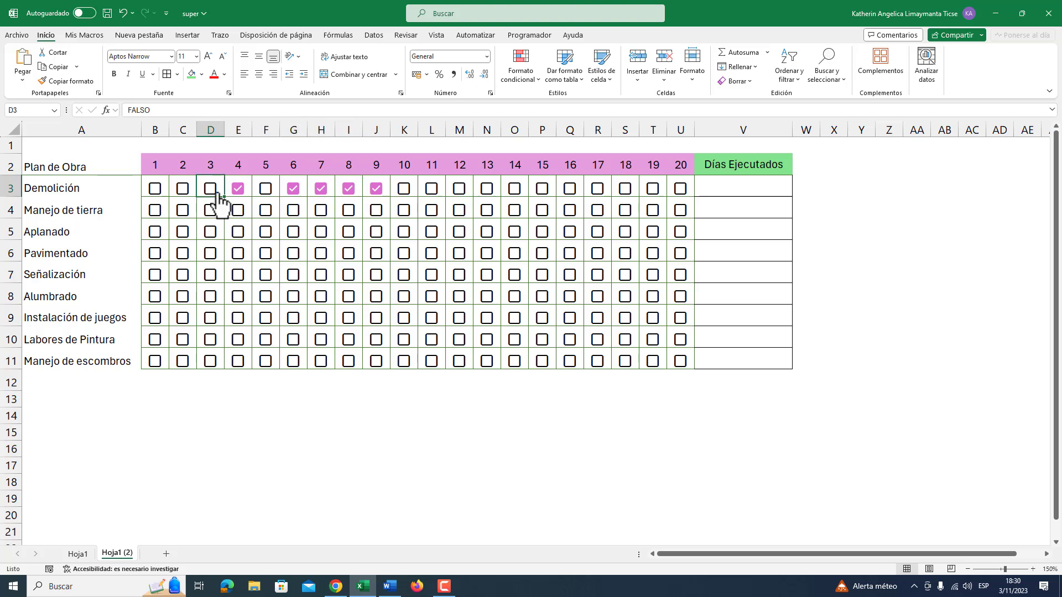
pyautogui.click(239, 193)
pyautogui.click(294, 191)
pyautogui.click(322, 192)
pyautogui.click(349, 192)
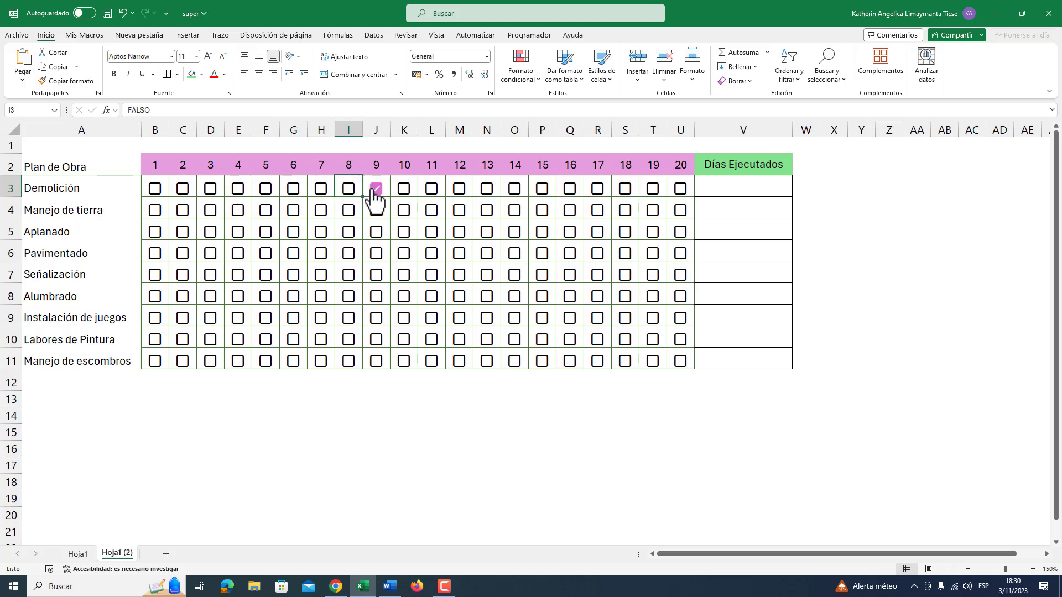
pyautogui.click(376, 192)
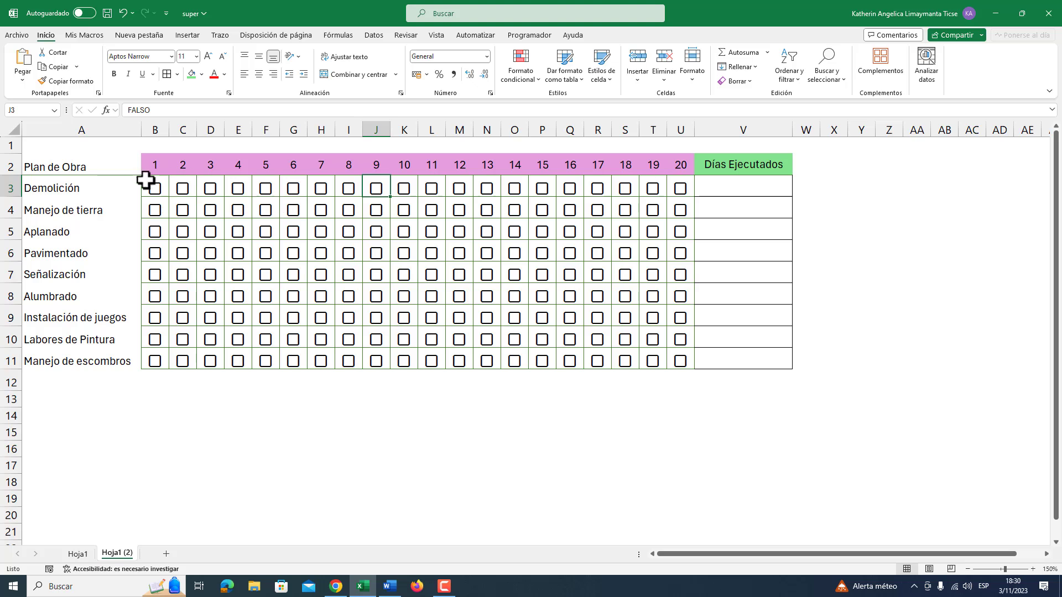
# Start a new formula-based conditional formatting rule for the checkbox range B3:U11.
pyautogui.moveTo(147, 178); pyautogui.dragTo(678, 360)
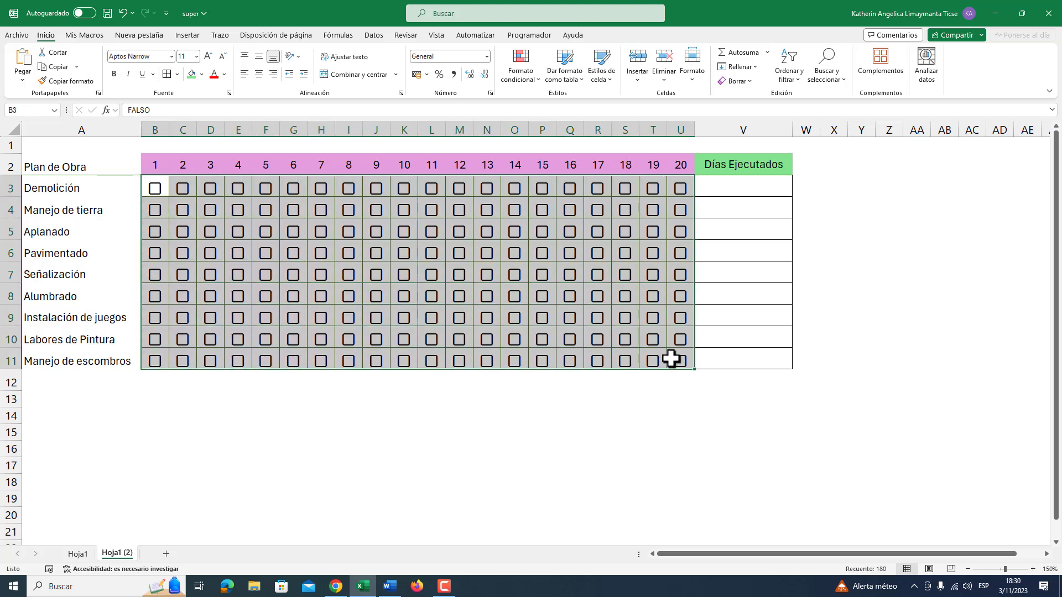
pyautogui.click(520, 73)
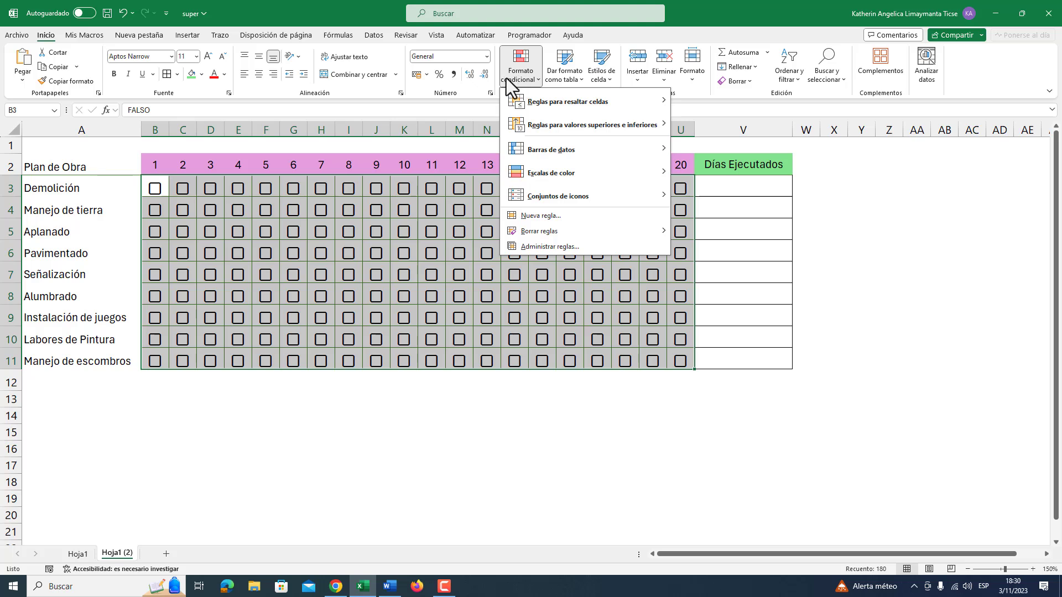
pyautogui.click(550, 218)
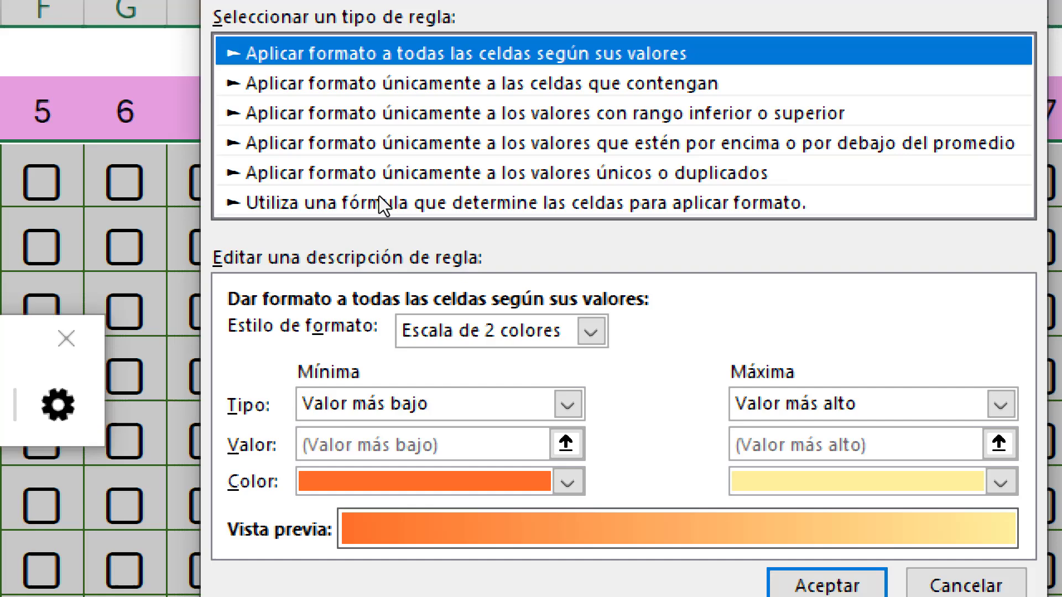
pyautogui.click(390, 194)
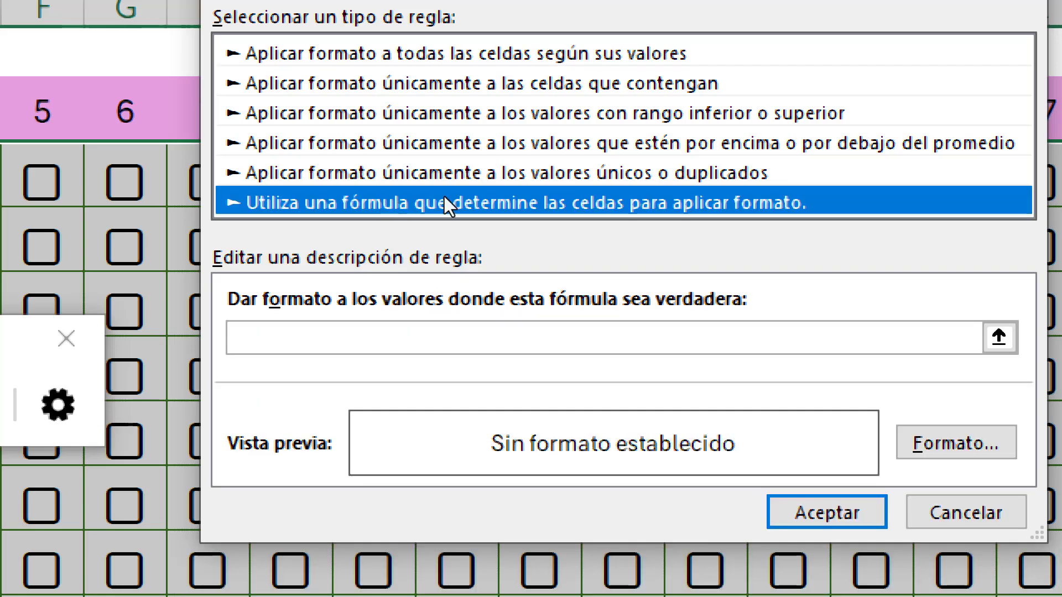
pyautogui.click(382, 337)
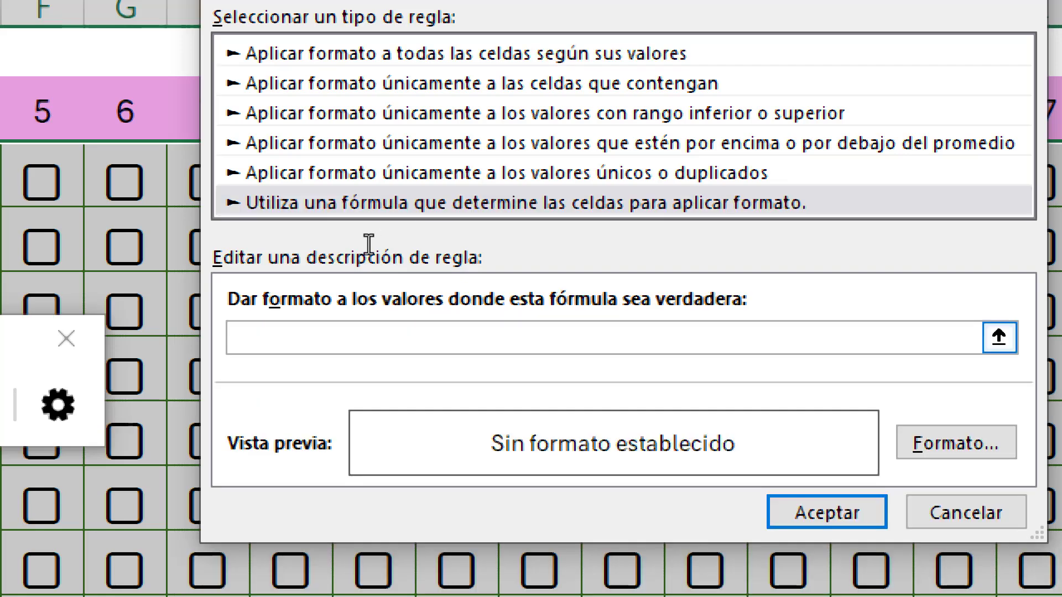
# Enter the rule formula =B3=FALSO with a relative reference to the first checkbox cell.
pyautogui.write('=')
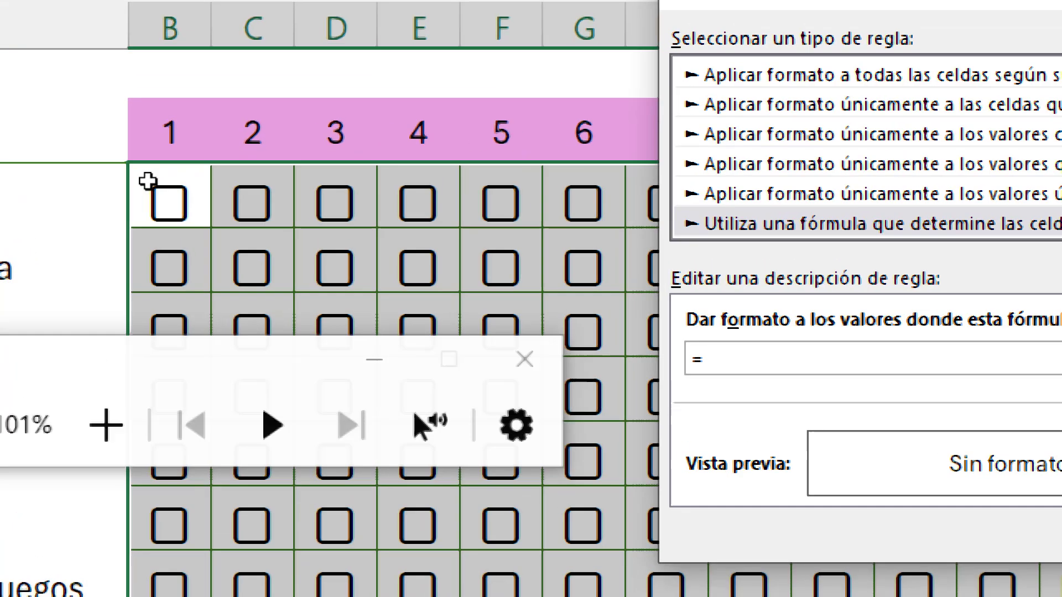
pyautogui.click(151, 185)
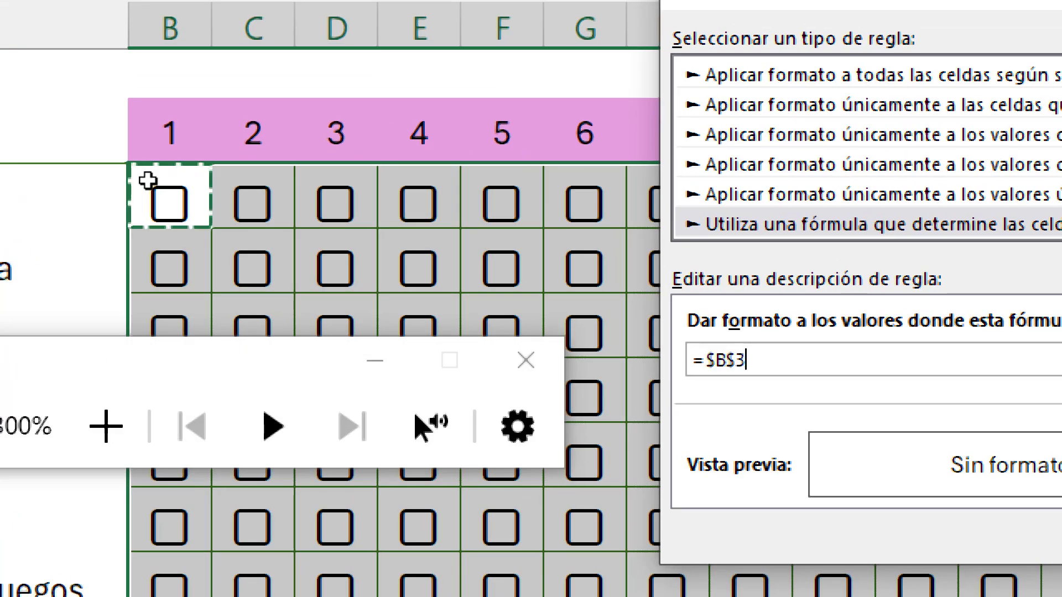
pyautogui.click(715, 360)
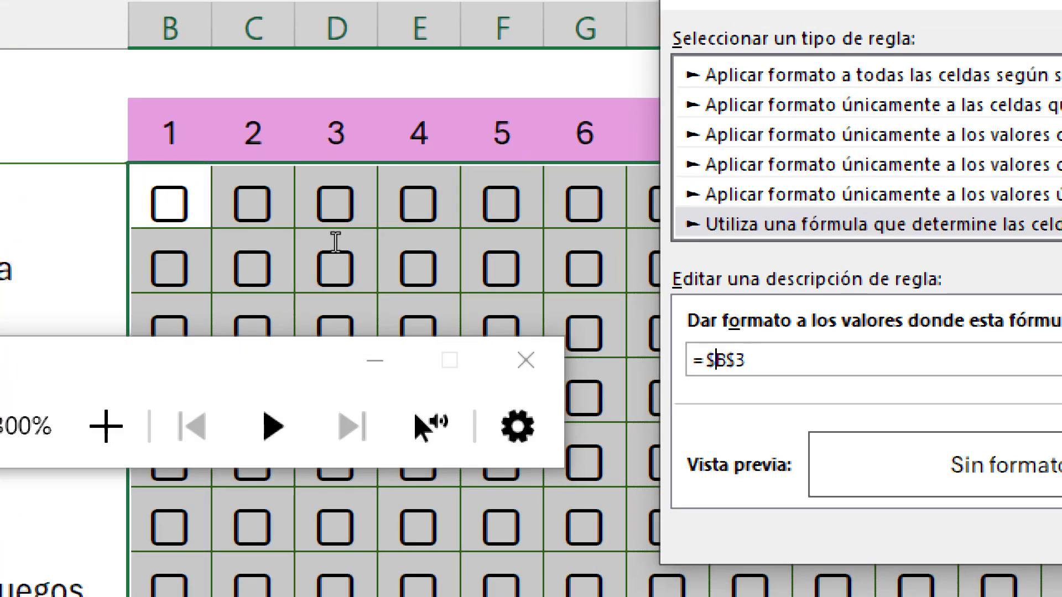
pyautogui.press('BackSpace')
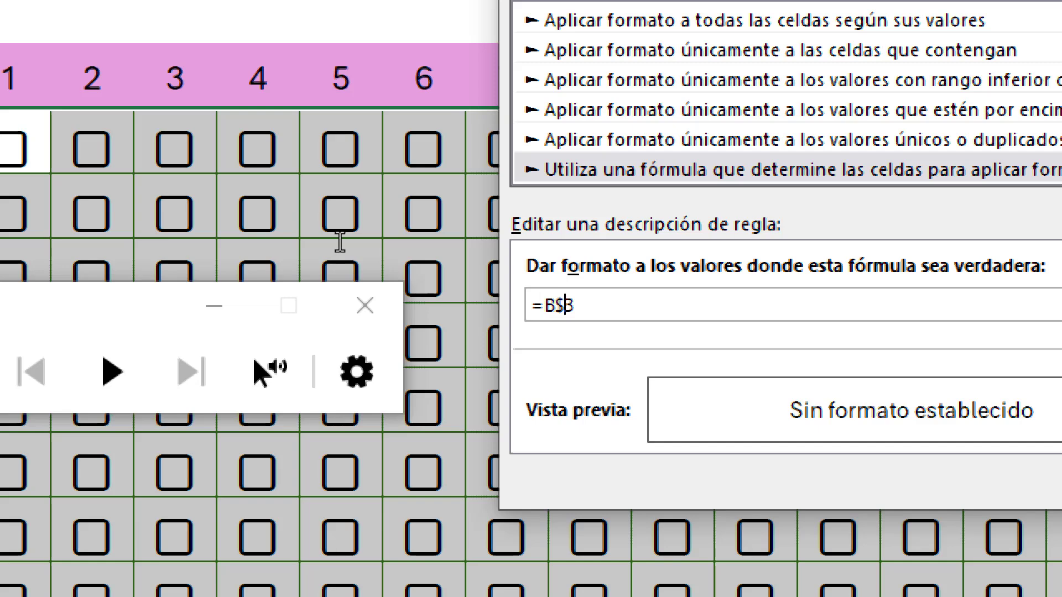
pyautogui.press('BackSpace')
pyautogui.write('=')
pyautogui.write('fal')
pyautogui.press('BackSpace')
pyautogui.press('BackSpace')
pyautogui.press('BackSpace')
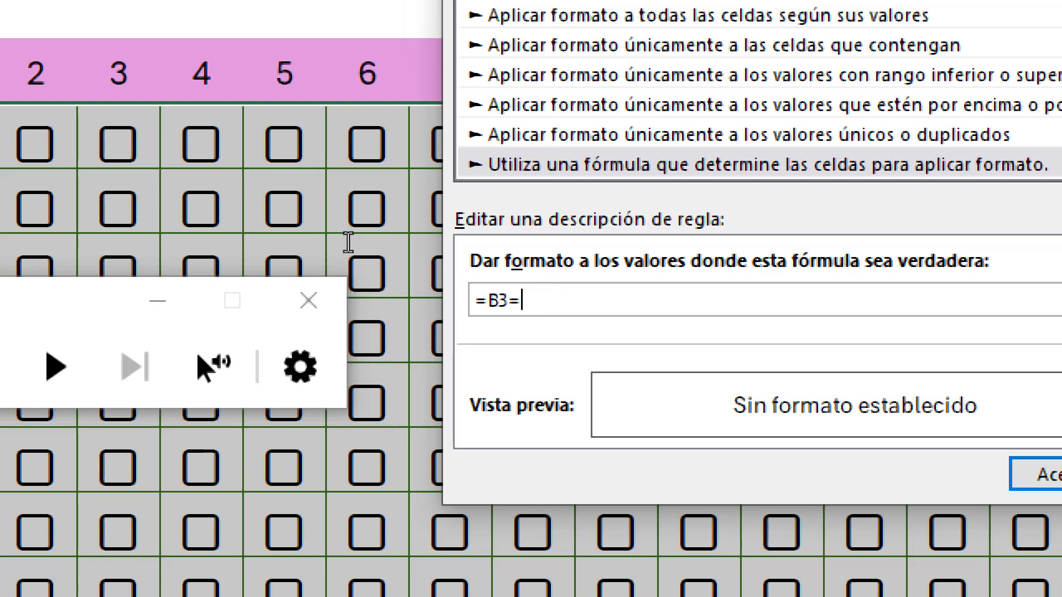
pyautogui.write('FAS')
pyautogui.press('BackSpace')
pyautogui.write('LSO')
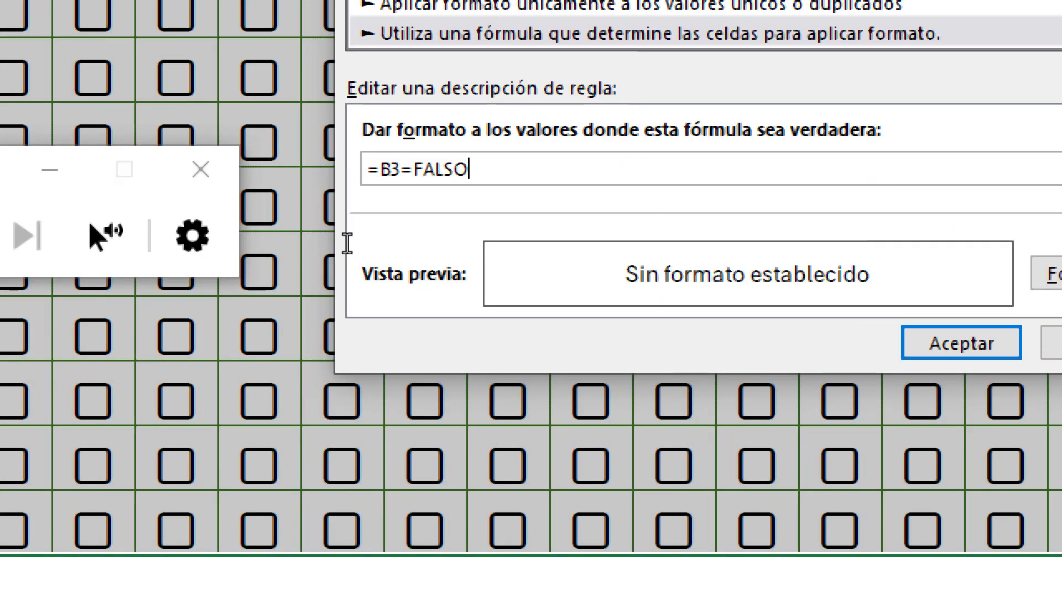
# Set the rule's font color to bright green from the theme colors and apply the rule.
pyautogui.click(1047, 275)
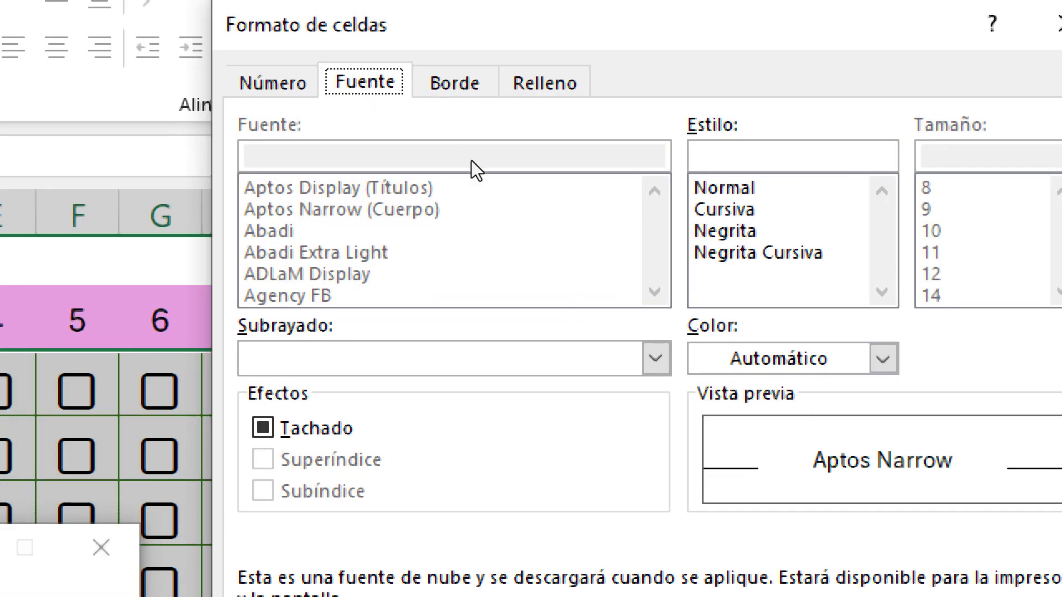
pyautogui.click(883, 359)
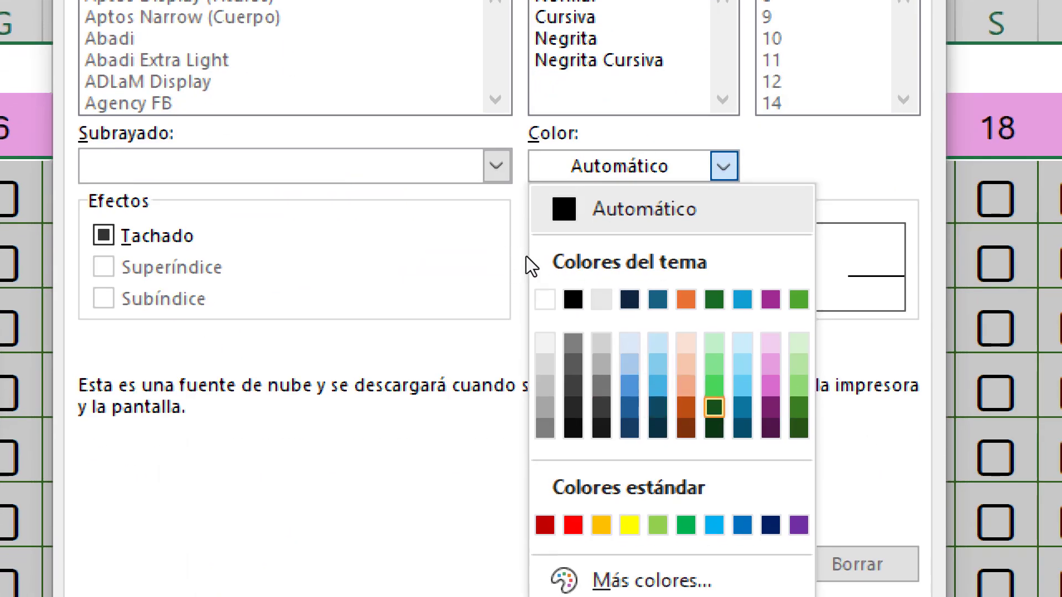
pyautogui.press('Return')
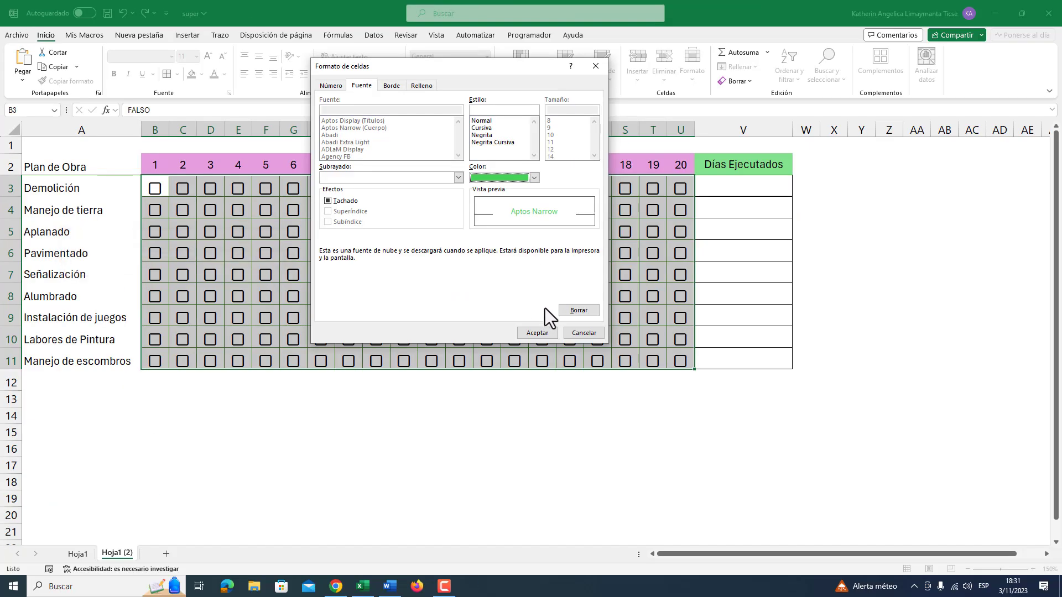
pyautogui.click(536, 330)
pyautogui.click(536, 301)
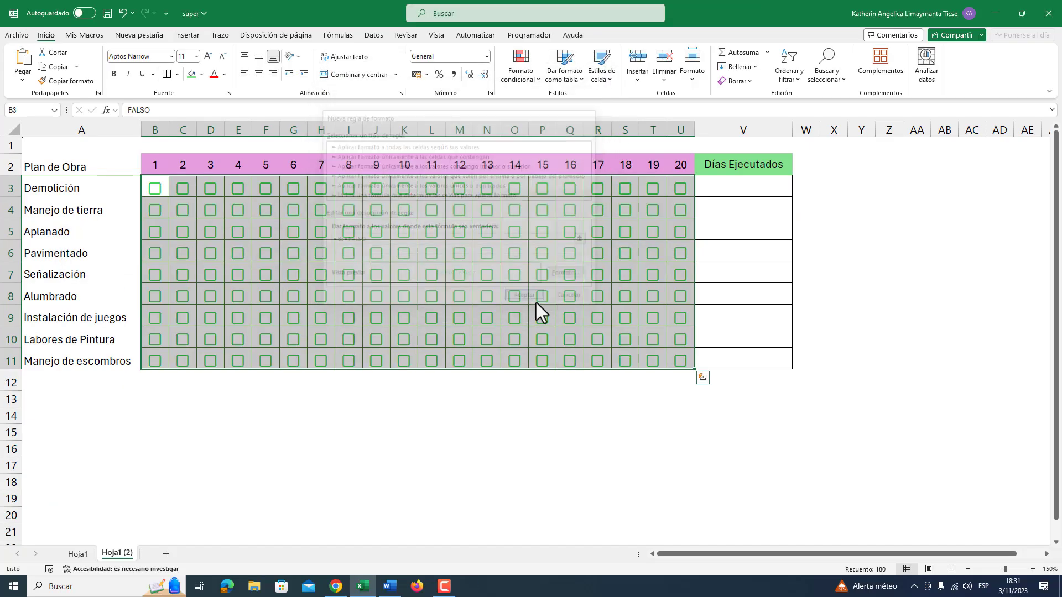
# Test the rules by checking days 5, 12, 13 and 15 to 17 for Demolición and days 5 and 6 for Aplanado.
pyautogui.click(465, 399)
pyautogui.click(266, 191)
pyautogui.click(274, 217)
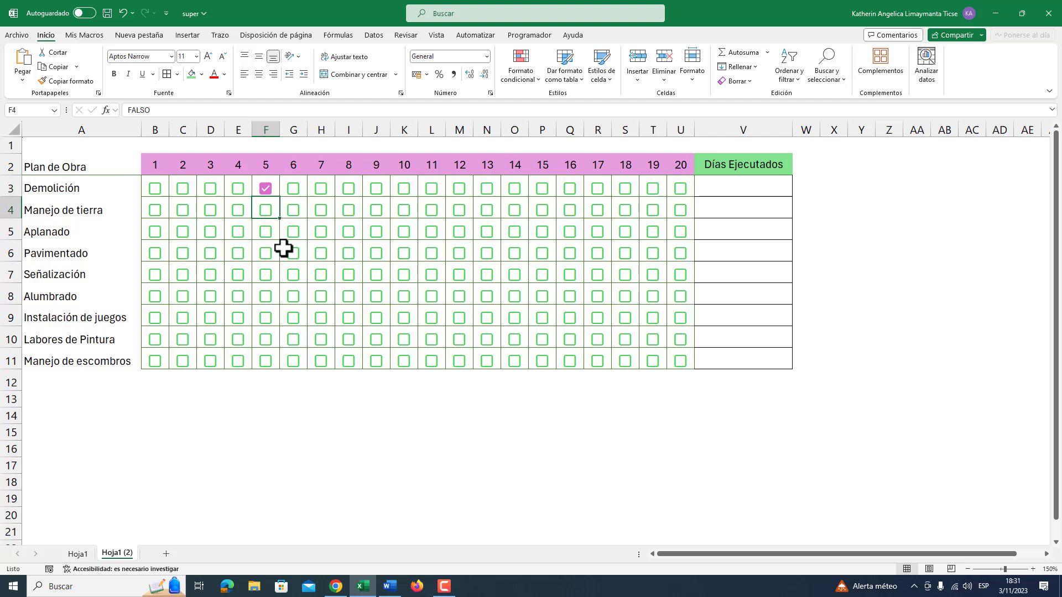
pyautogui.click(267, 232)
pyautogui.click(293, 232)
pyautogui.click(459, 188)
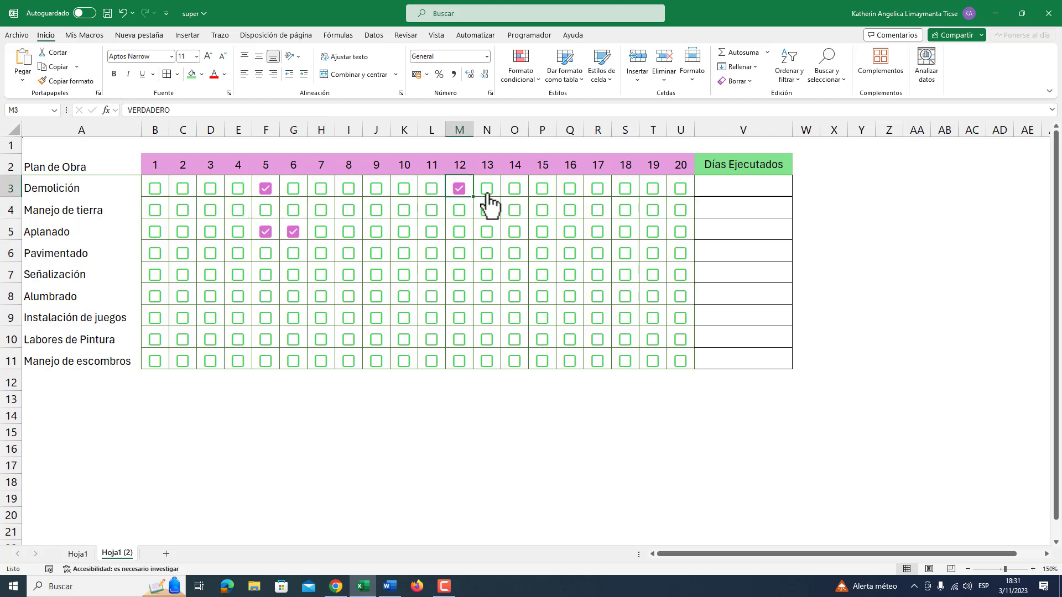
pyautogui.click(487, 188)
pyautogui.click(543, 188)
pyautogui.click(570, 188)
pyautogui.click(597, 189)
# Uncheck all the test days in the Demolición and Aplanado rows.
pyautogui.click(569, 189)
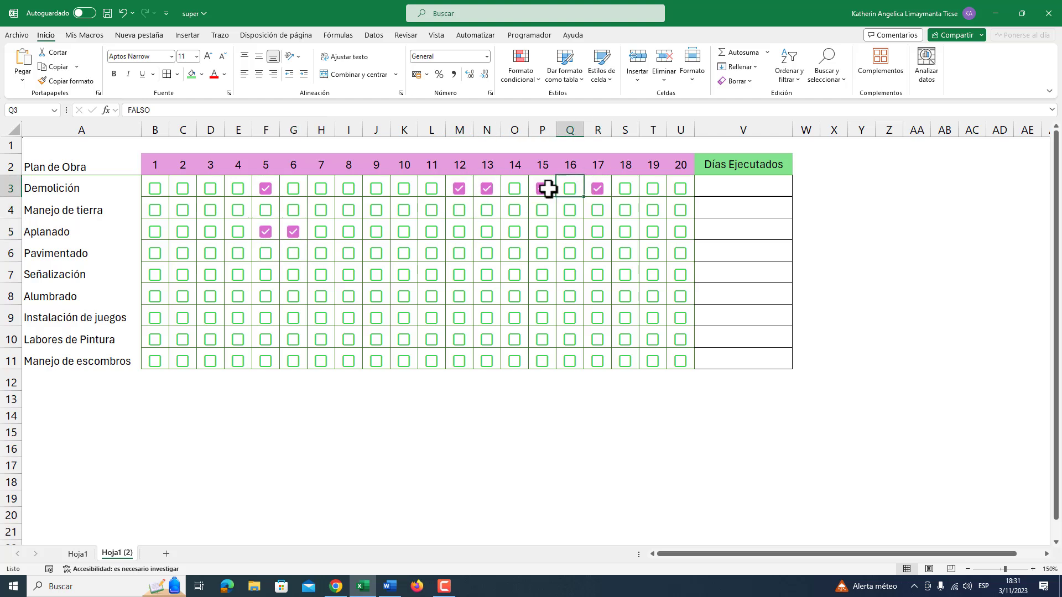
pyautogui.click(542, 189)
pyautogui.click(487, 189)
pyautogui.click(459, 188)
pyautogui.click(266, 189)
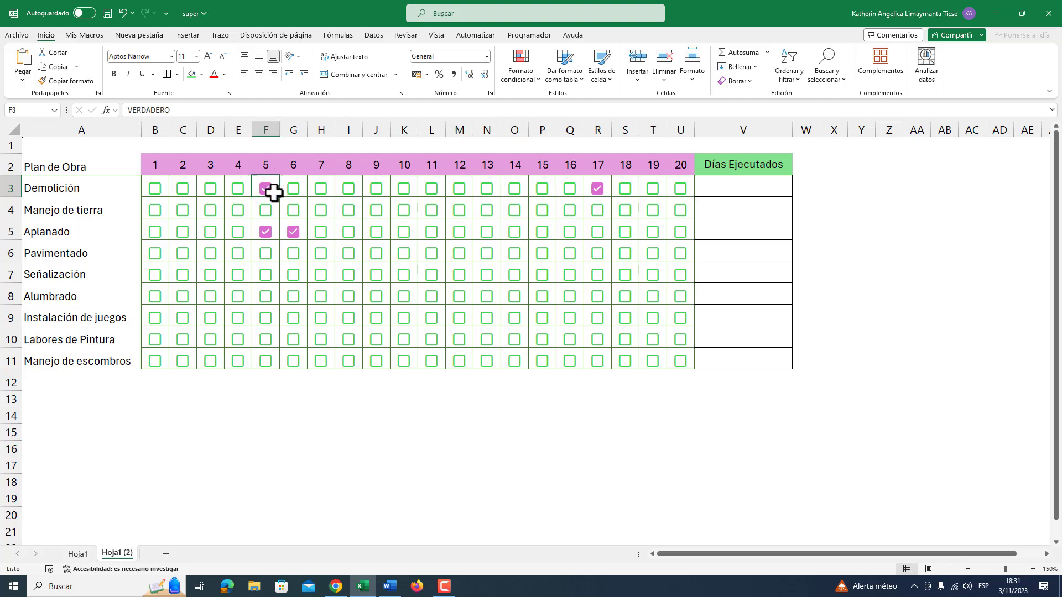
pyautogui.click(266, 232)
pyautogui.click(293, 231)
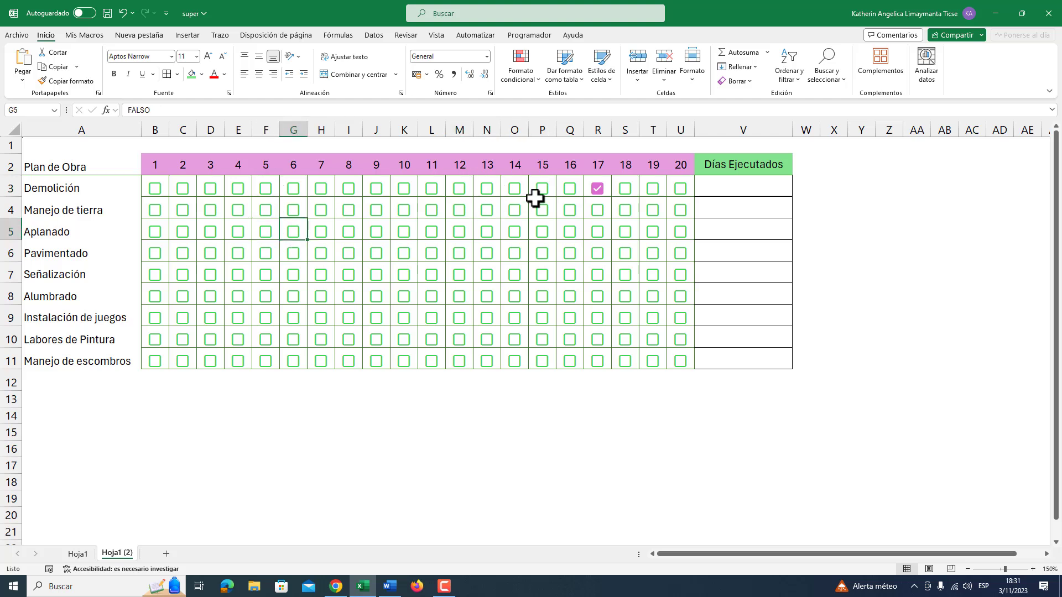
pyautogui.click(598, 188)
pyautogui.click(725, 187)
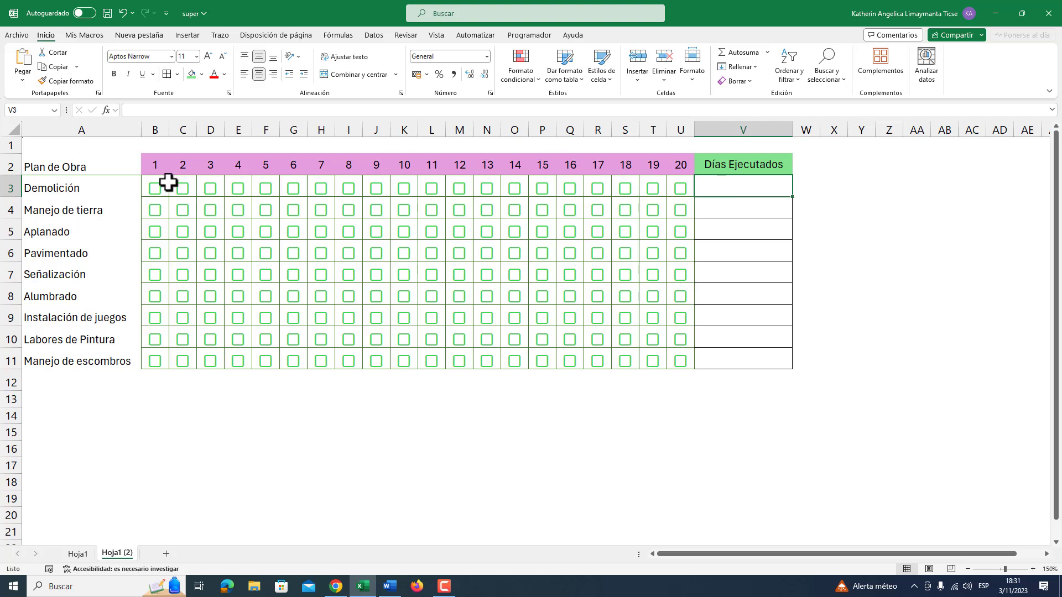
pyautogui.moveTo(86, 190); pyautogui.dragTo(763, 185)
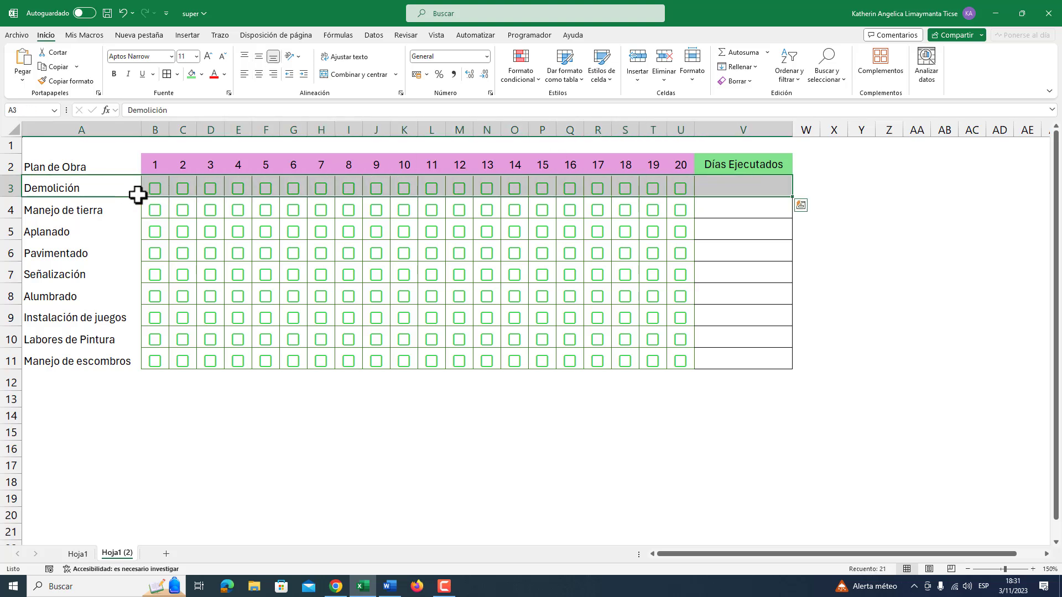
pyautogui.click(87, 224)
pyautogui.click(72, 189)
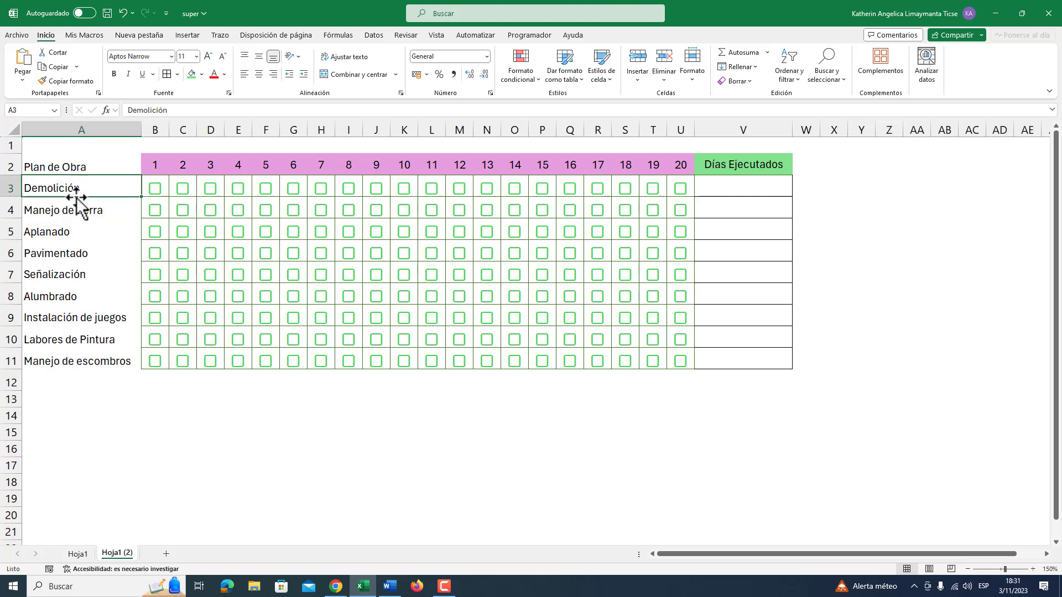
pyautogui.click(72, 213)
pyautogui.click(72, 232)
pyautogui.click(73, 252)
pyautogui.click(81, 275)
pyautogui.click(96, 342)
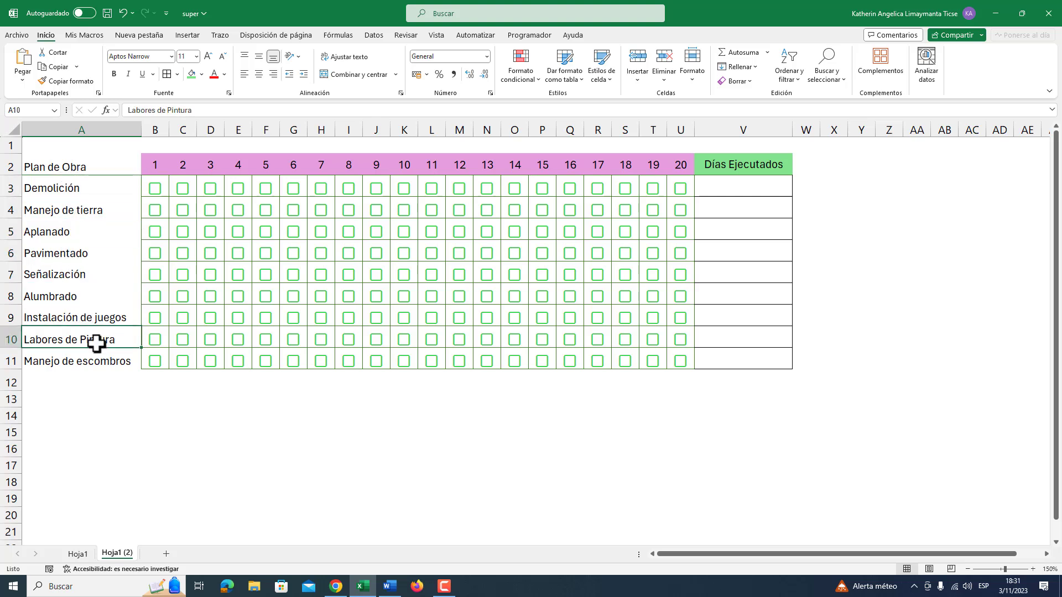
# Enter =CONTAR.SI(B3:U3;VERDADERO) in the Días Ejecutados cell for Demolición to count its checked days.
pyautogui.click(702, 188)
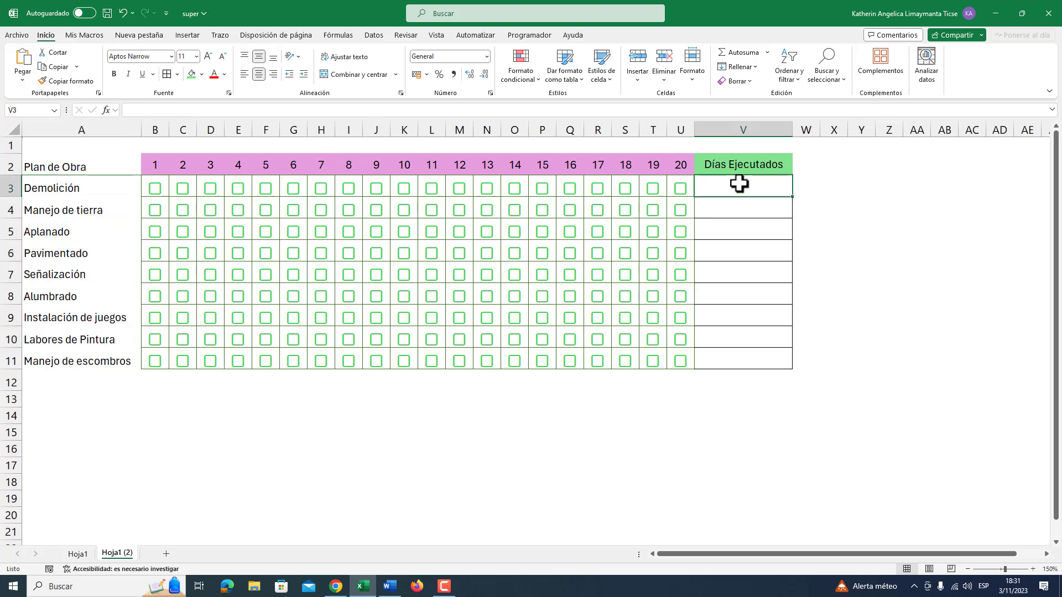
pyautogui.write('?')
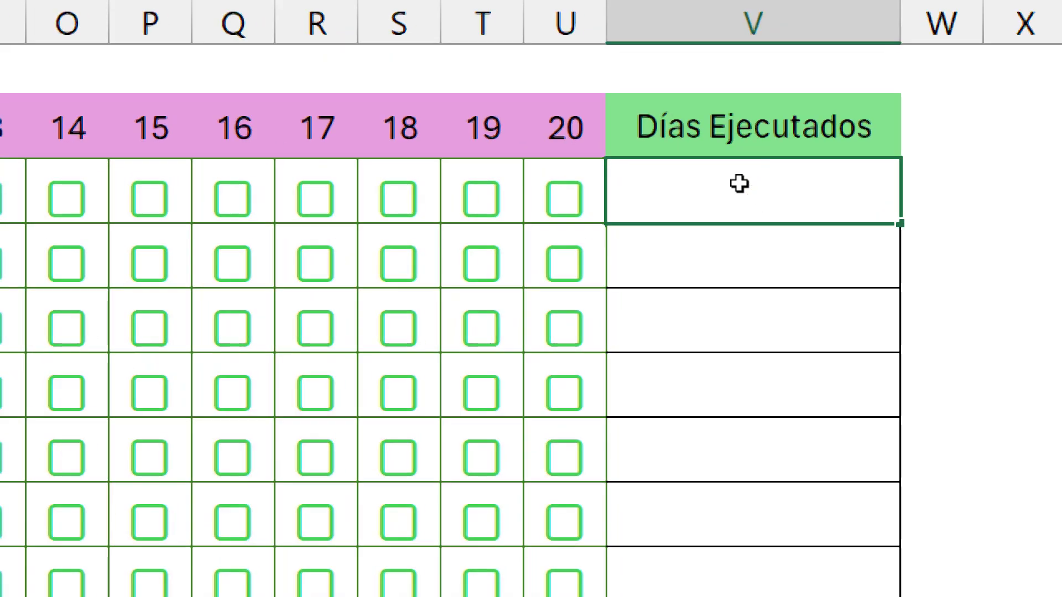
pyautogui.write('=CONTAR.SI')
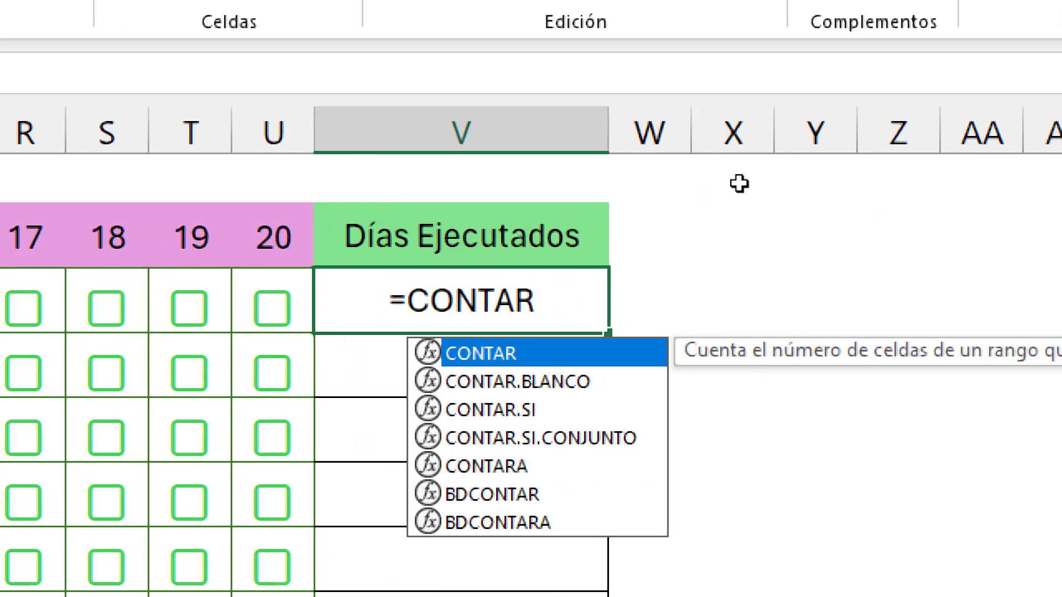
pyautogui.write('(')
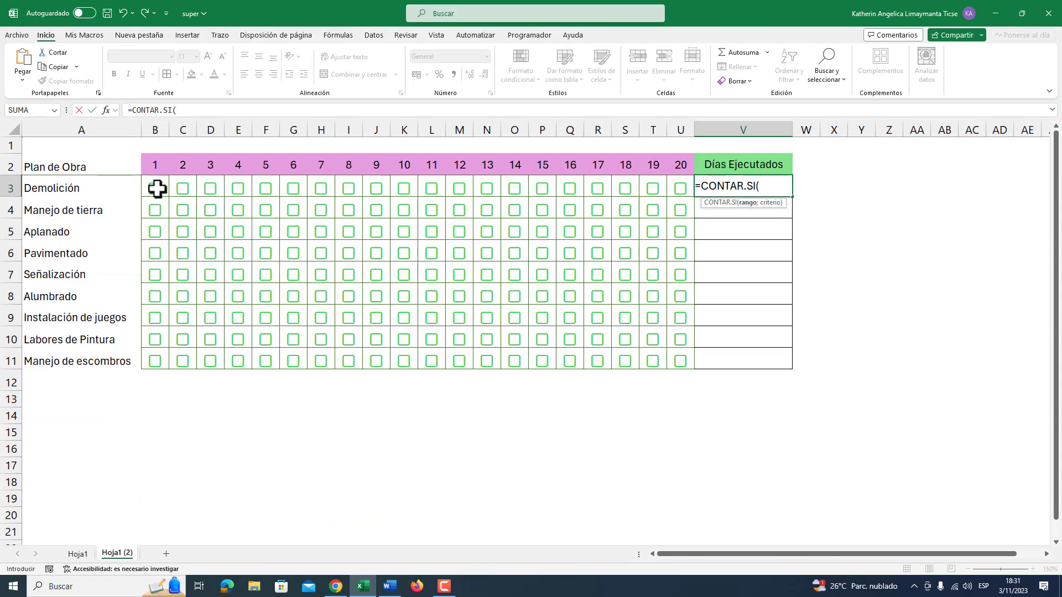
pyautogui.moveTo(157, 189); pyautogui.dragTo(680, 188)
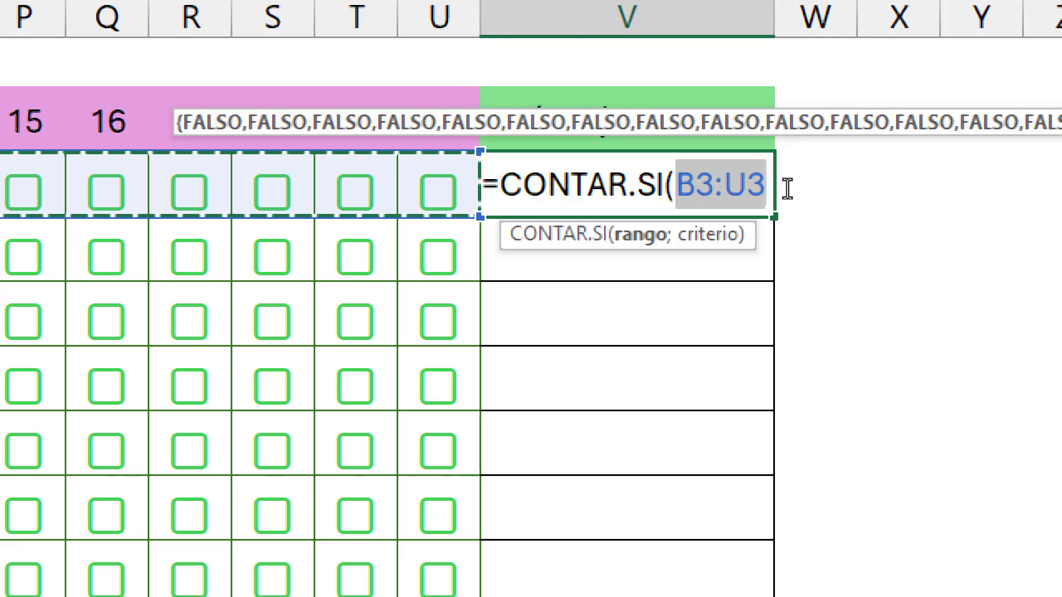
pyautogui.click(788, 188)
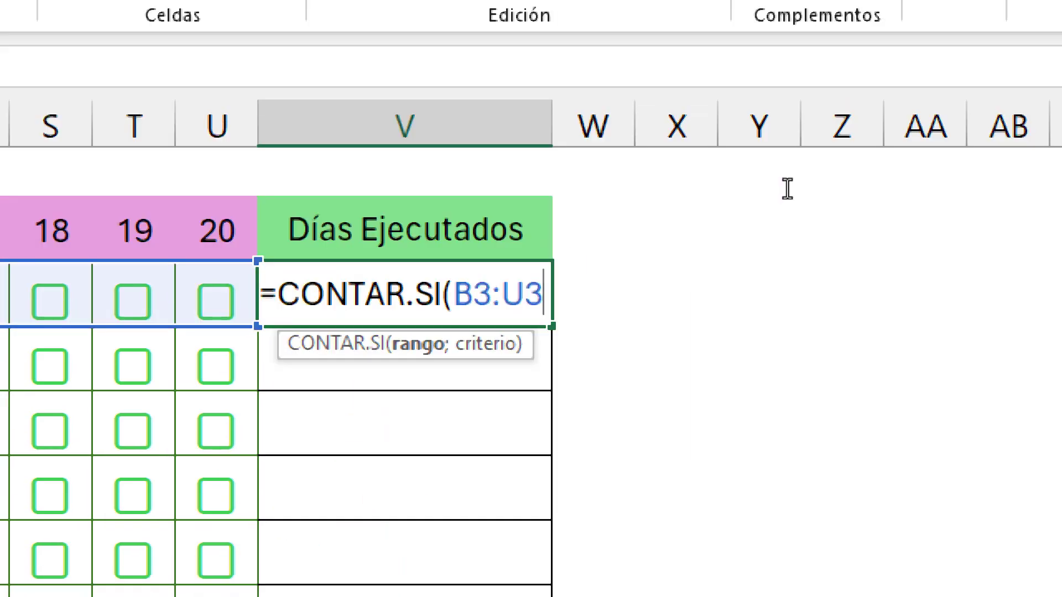
pyautogui.write(';')
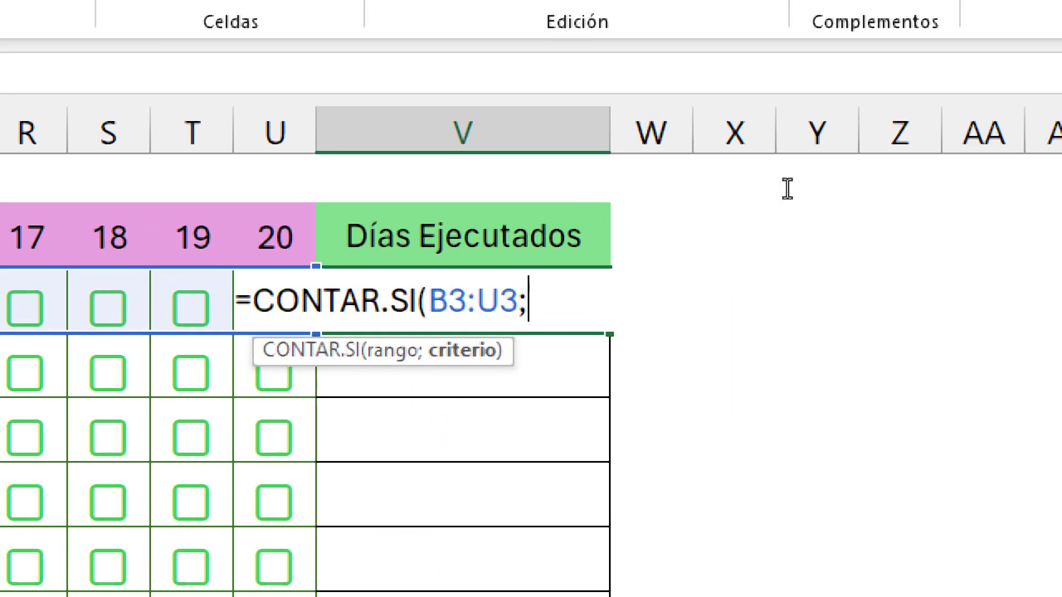
pyautogui.write('VERDE')
pyautogui.press('BackSpace')
pyautogui.write('A')
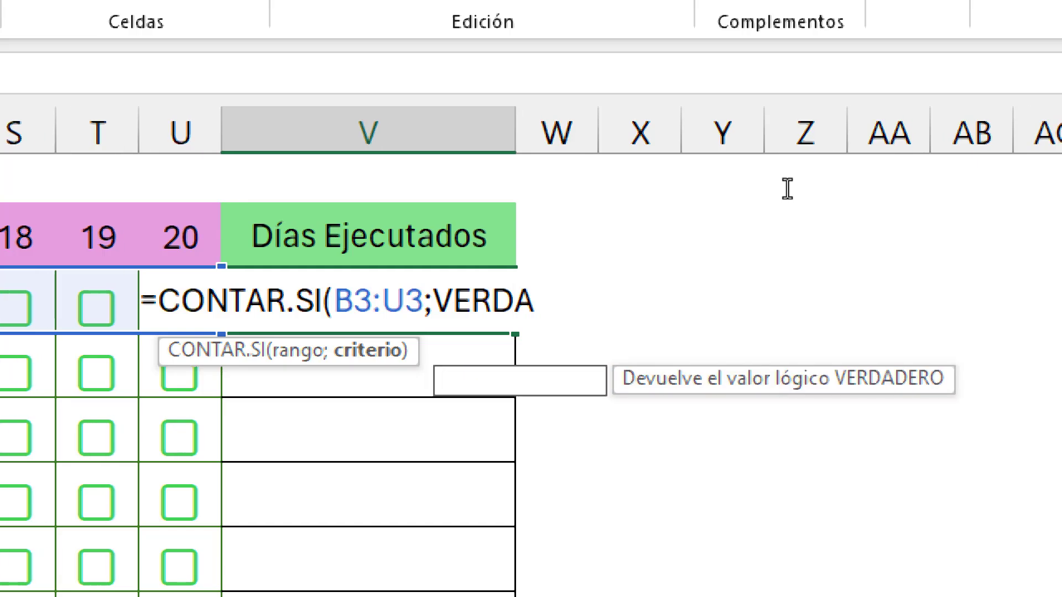
pyautogui.write('DERO(')
pyautogui.press('BackSpace')
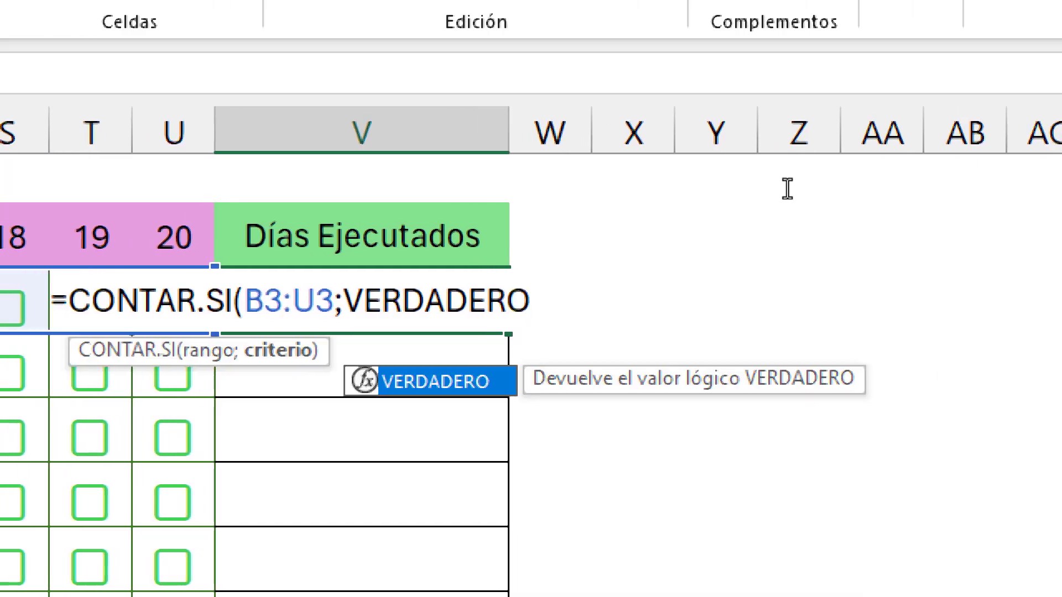
pyautogui.write(')')
pyautogui.hotkey('ctrl', 'Return')
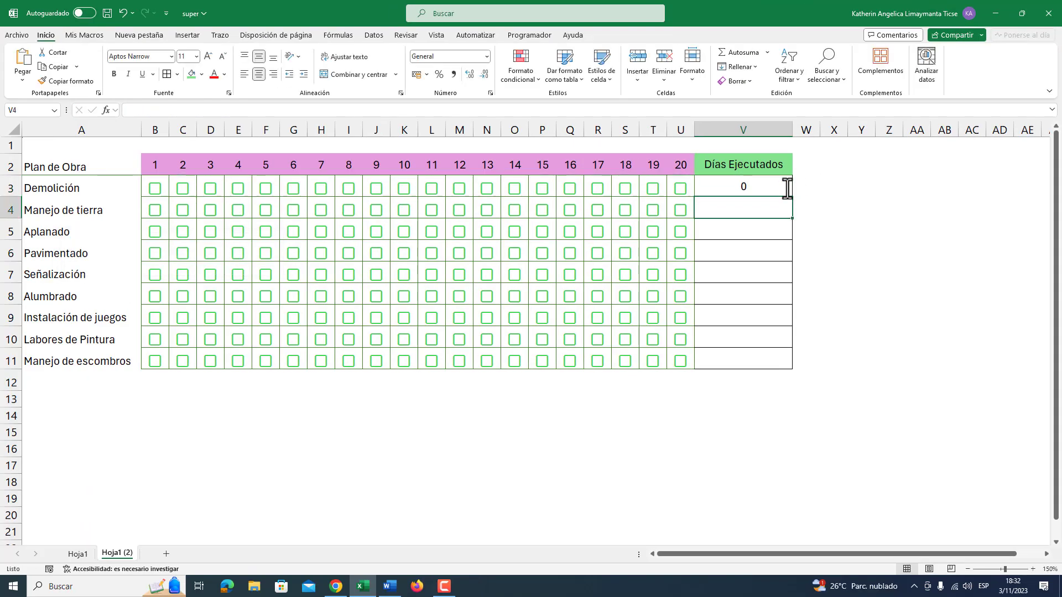
# Fill the count formula down through the Labores de Pintura row and check day 13 for Demolición to test it.
pyautogui.moveTo(792, 197); pyautogui.dragTo(790, 348)
pyautogui.click(486, 189)
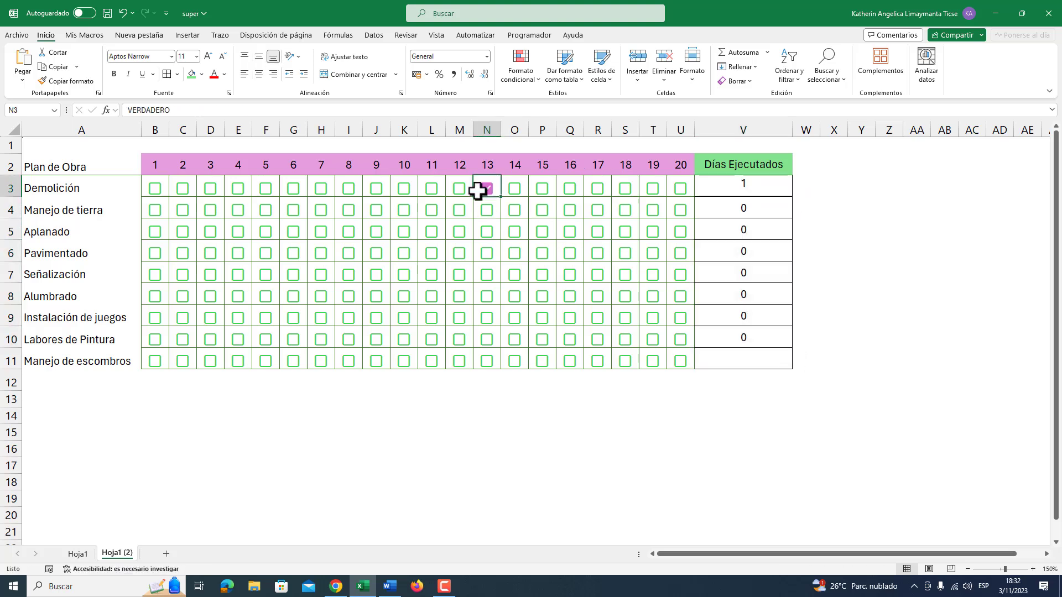
# Check days 8 to 12 in the Demolición row to test its executed-days count.
pyautogui.click(459, 190)
pyautogui.click(431, 190)
pyautogui.click(404, 189)
pyautogui.click(376, 188)
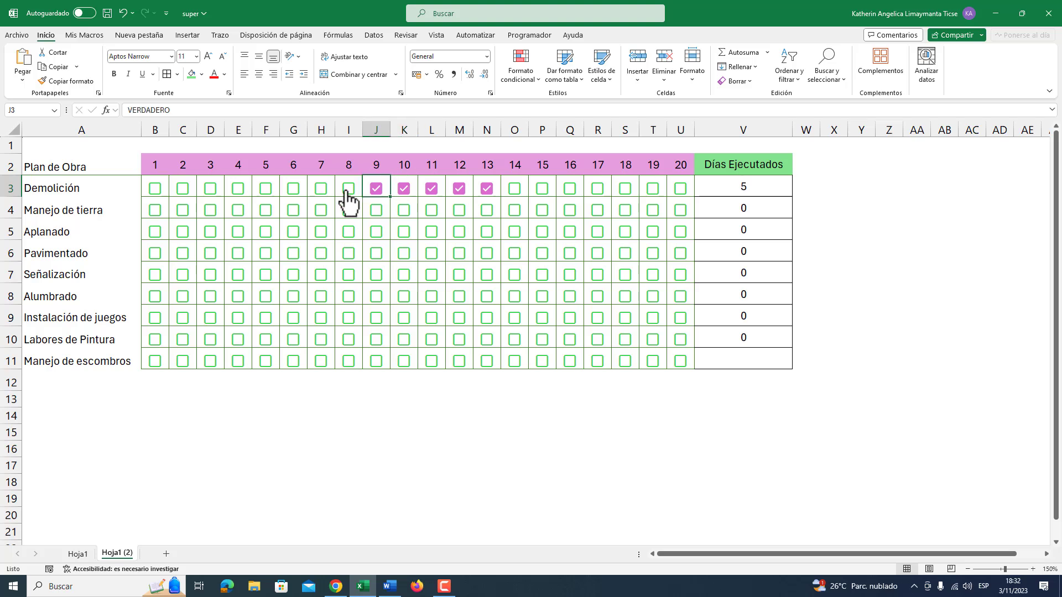
pyautogui.click(349, 188)
# Check days 15, 17, 19 and 20 in the Alumbrado row to test its executed-days count.
pyautogui.click(680, 297)
pyautogui.click(652, 297)
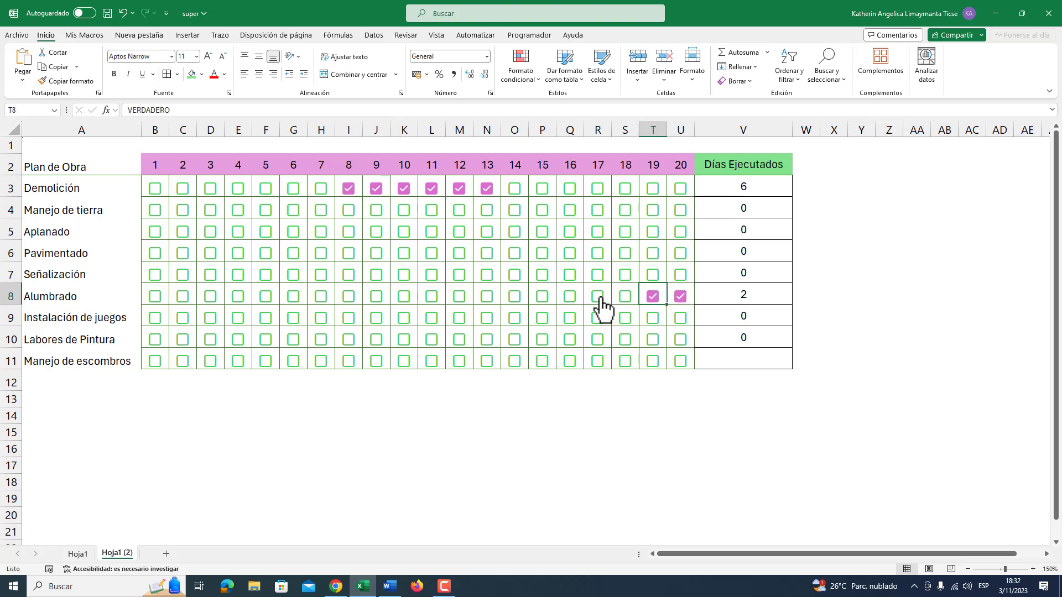
pyautogui.click(597, 296)
pyautogui.click(543, 297)
# Check days 7 to 12, 16 and 20 in the Manejo de escombros row.
pyautogui.click(680, 361)
pyautogui.click(570, 361)
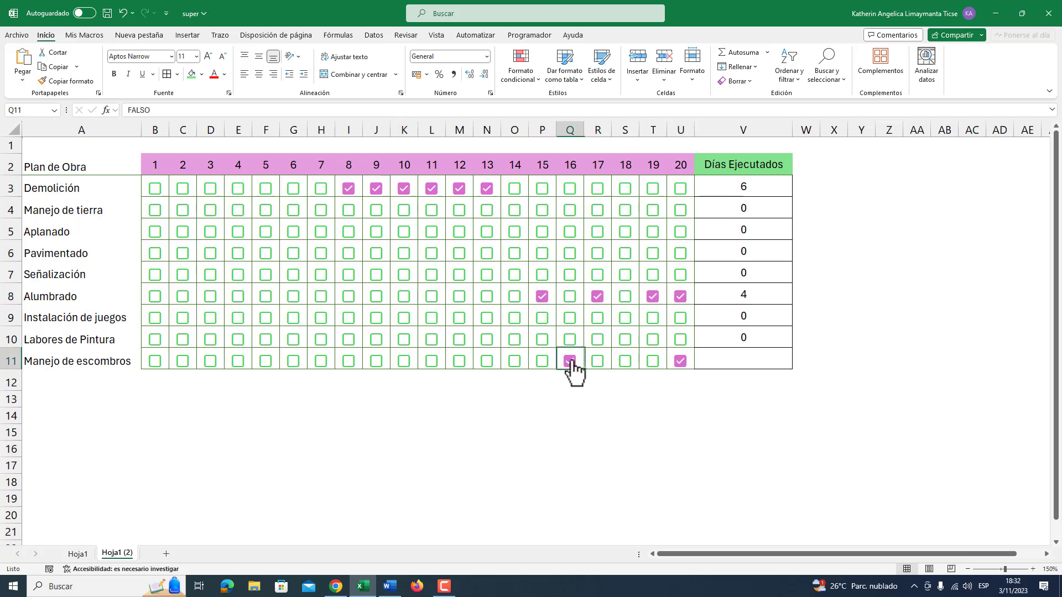
pyautogui.click(460, 361)
pyautogui.click(431, 361)
pyautogui.click(404, 361)
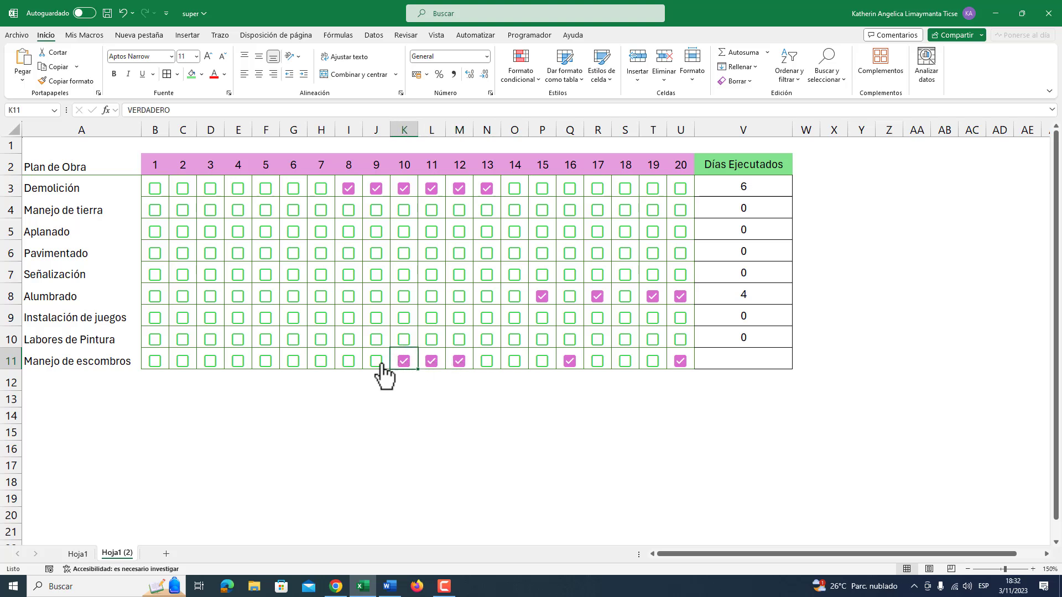
pyautogui.click(377, 360)
pyautogui.click(349, 361)
pyautogui.click(321, 360)
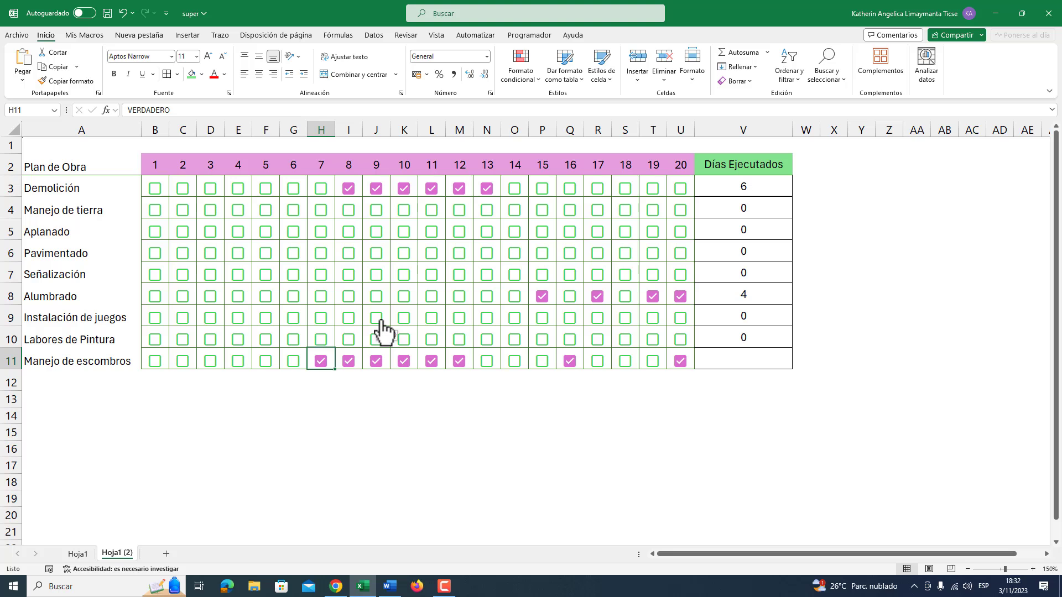
pyautogui.click(529, 34)
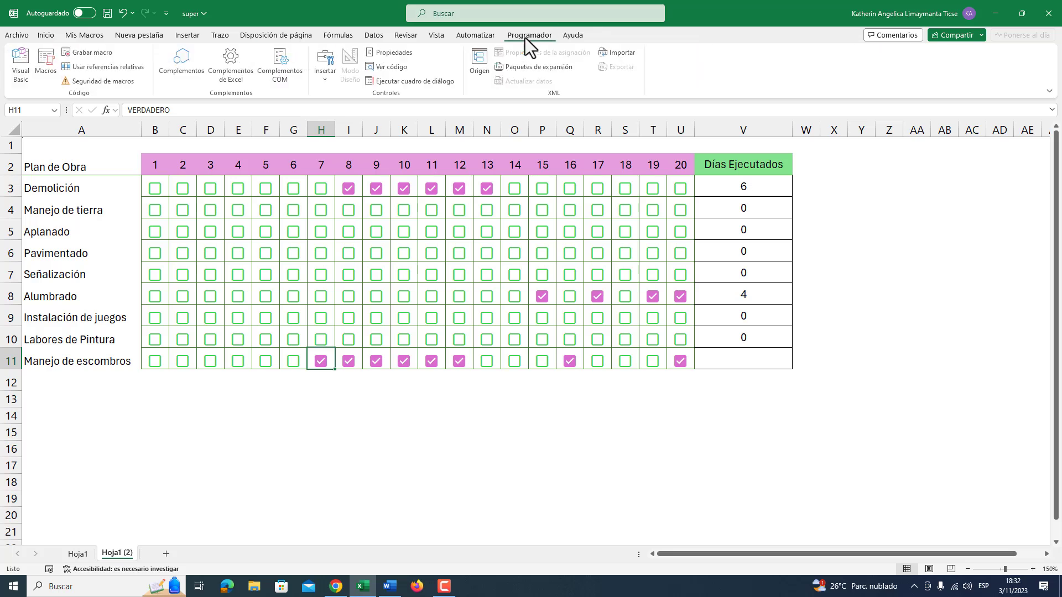
pyautogui.click(323, 78)
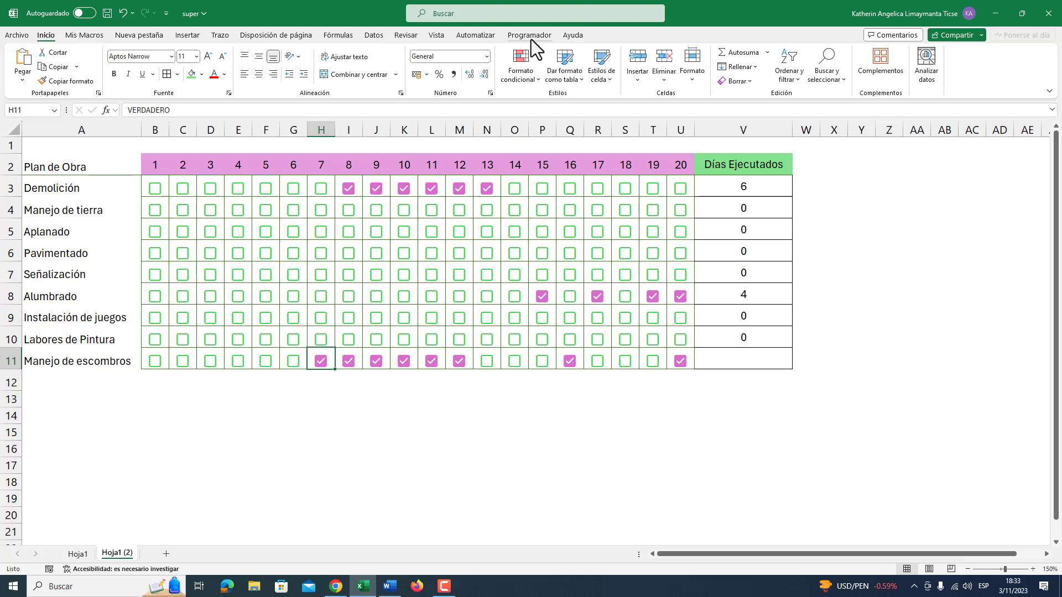
pyautogui.click(443, 585)
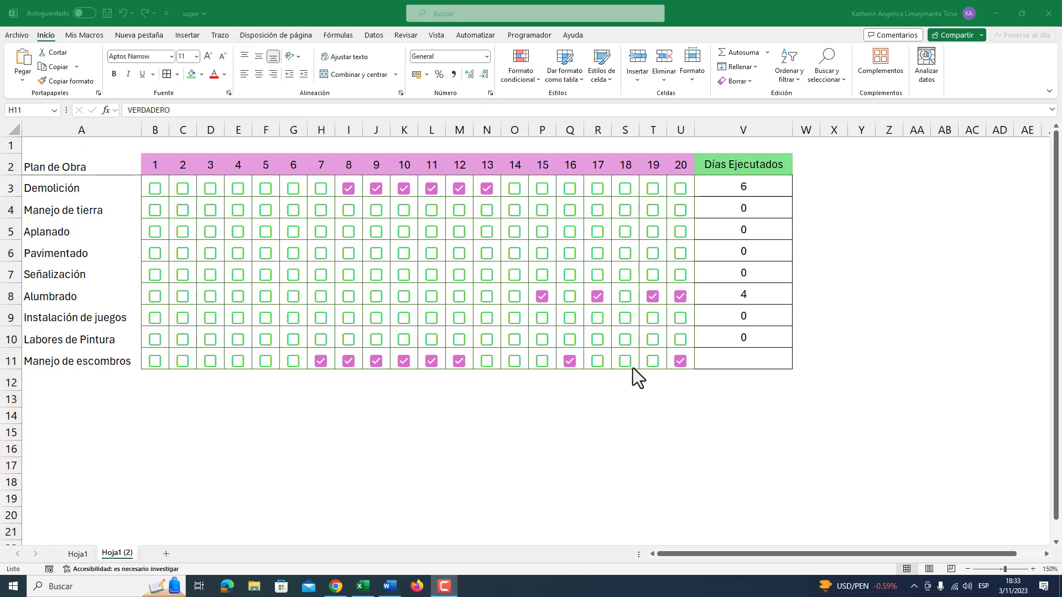